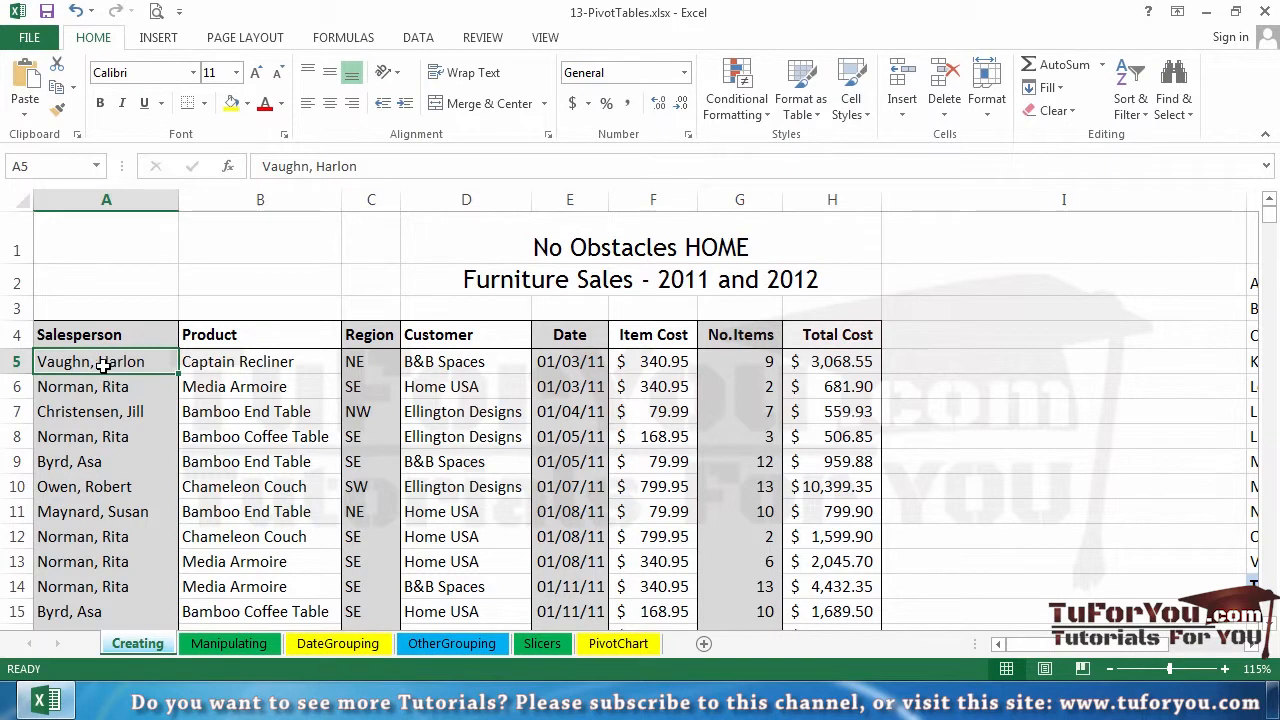
Step: Review the first sales record's fields from Product through Total Cost and the Total Cost formula in the record below
click(231, 362)
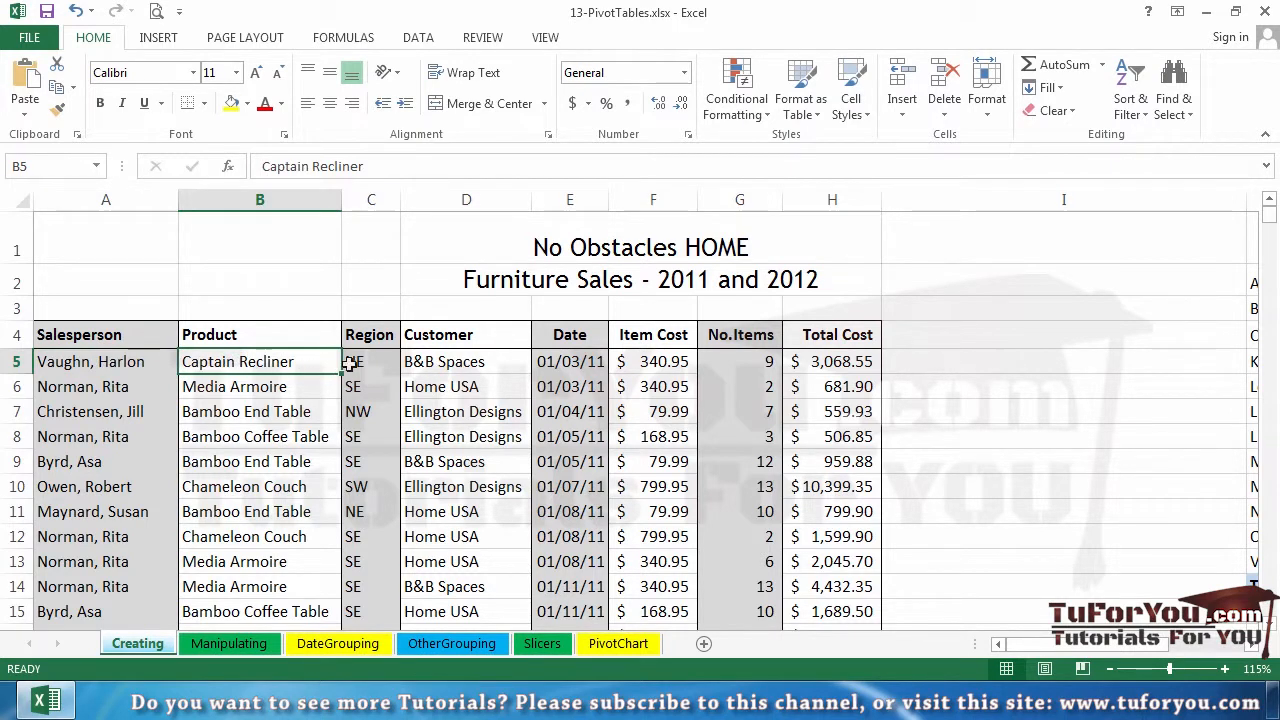
drag(358, 364, 450, 364)
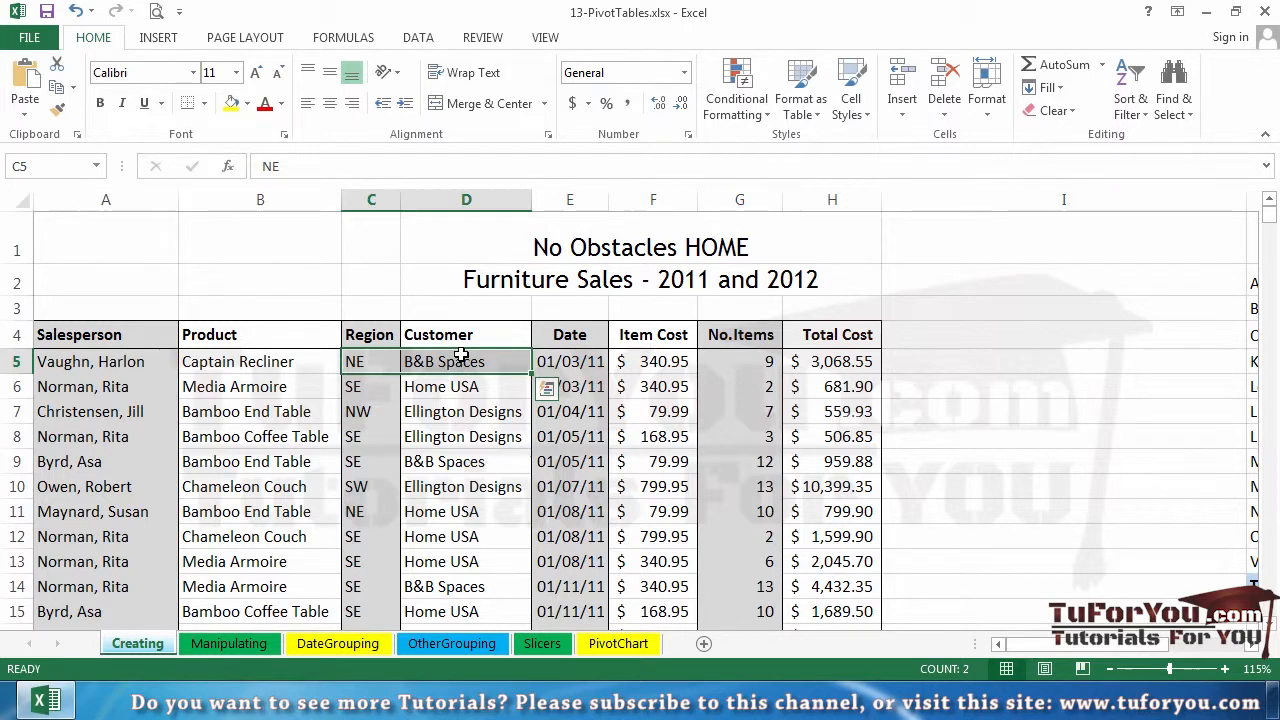
drag(567, 362, 809, 366)
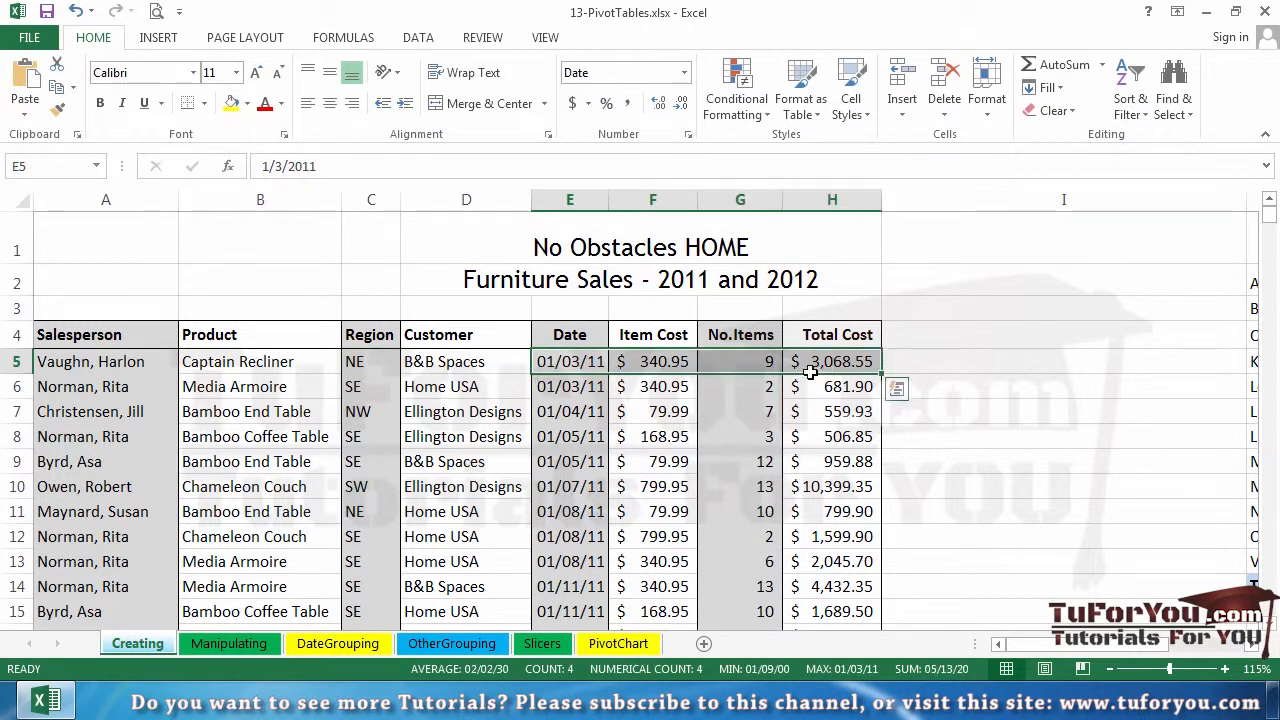
click(815, 386)
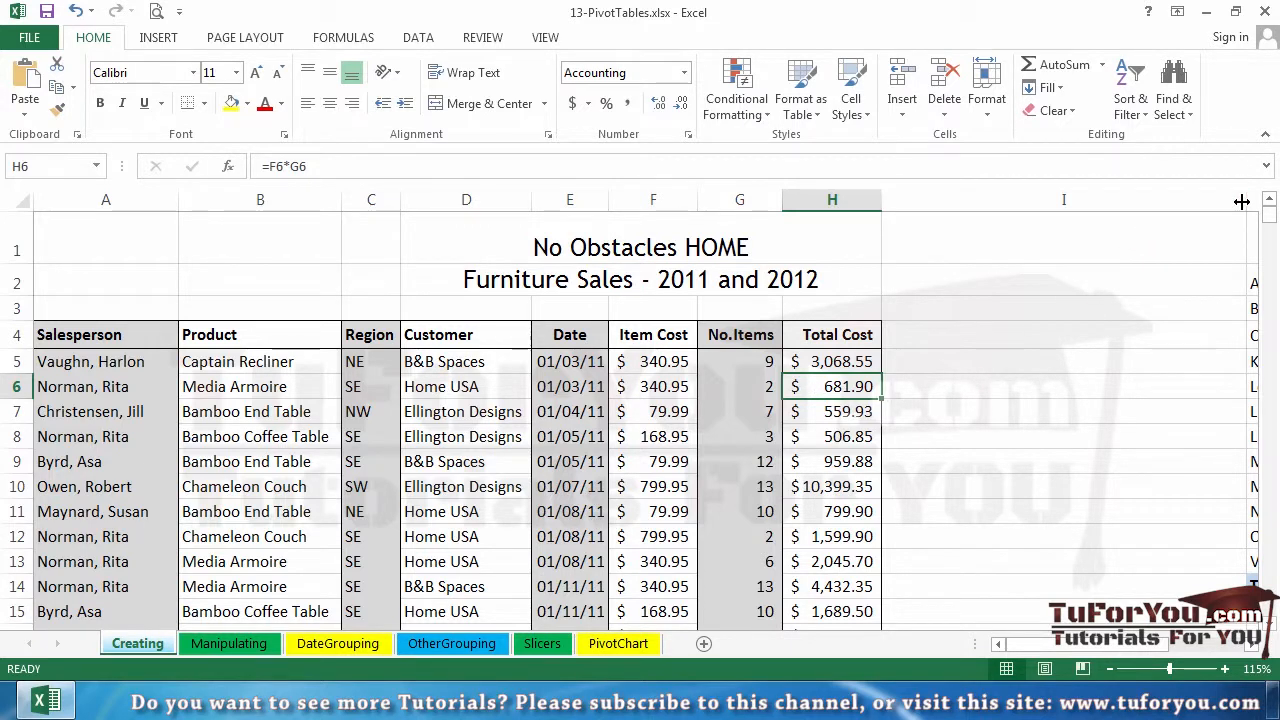
Step: Narrow the blank column I beside the sales list and widen column N so the Chameleon Couch heading wraps between words
drag(1240, 200, 895, 206)
drag(1089, 645, 1122, 646)
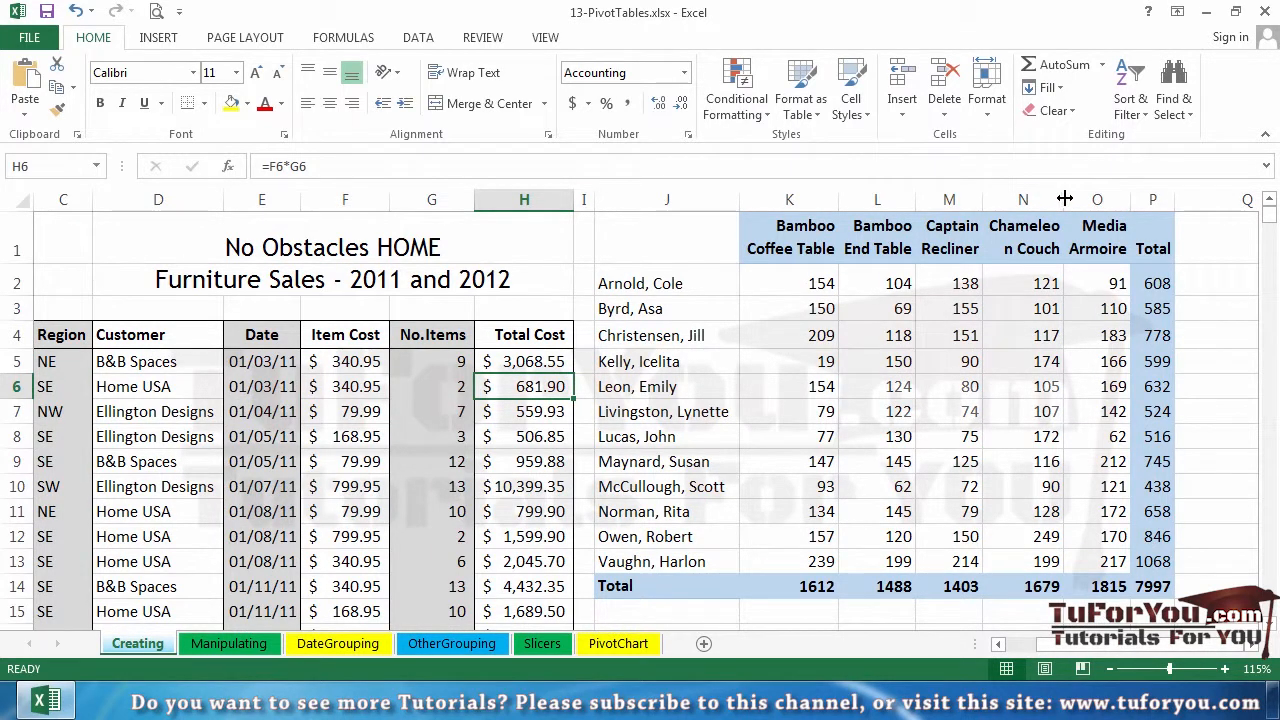
drag(1064, 198, 1072, 198)
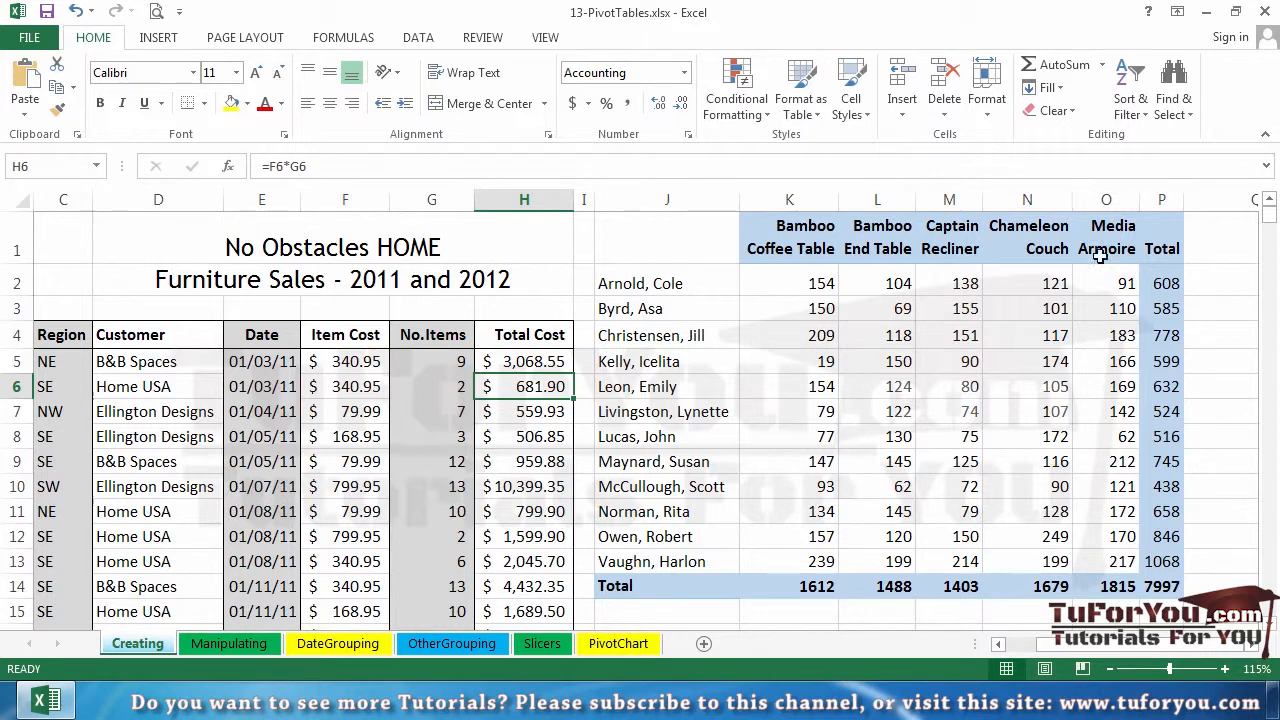
Step: Examine the summary table's grand total in P14, the SUMIFS formula in K2 and the product headings in K1:O1
click(1165, 591)
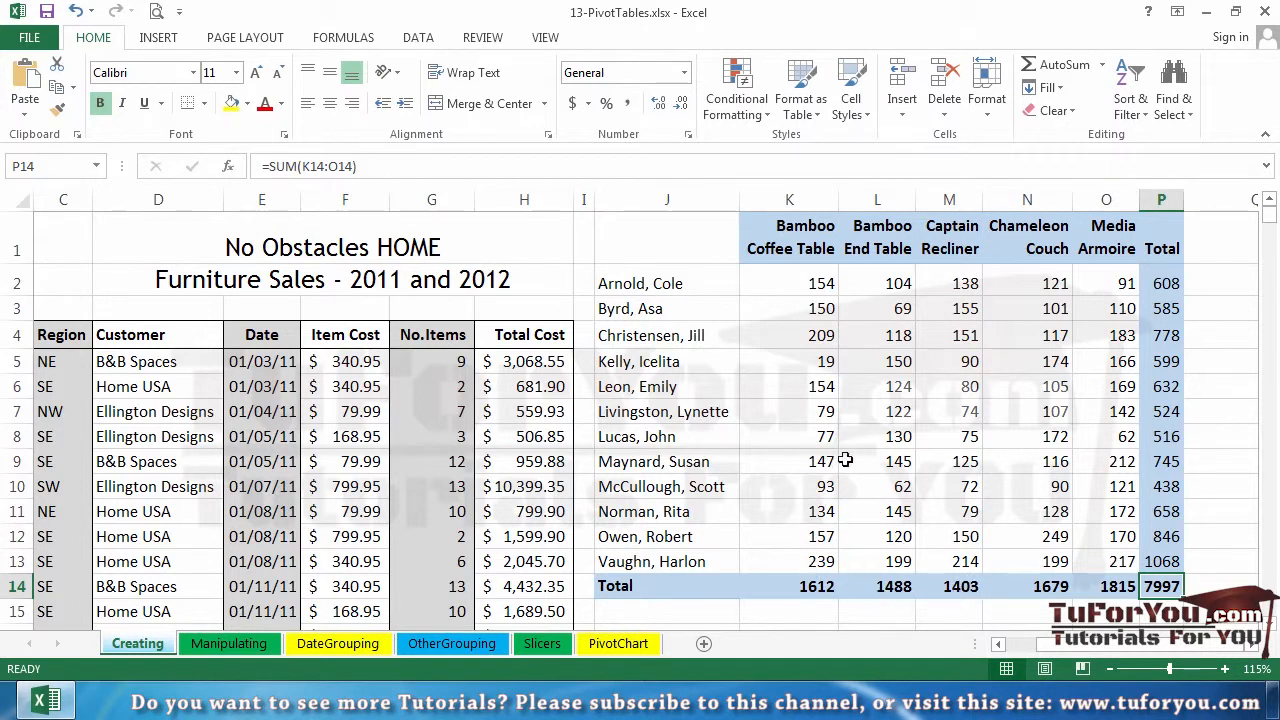
click(803, 283)
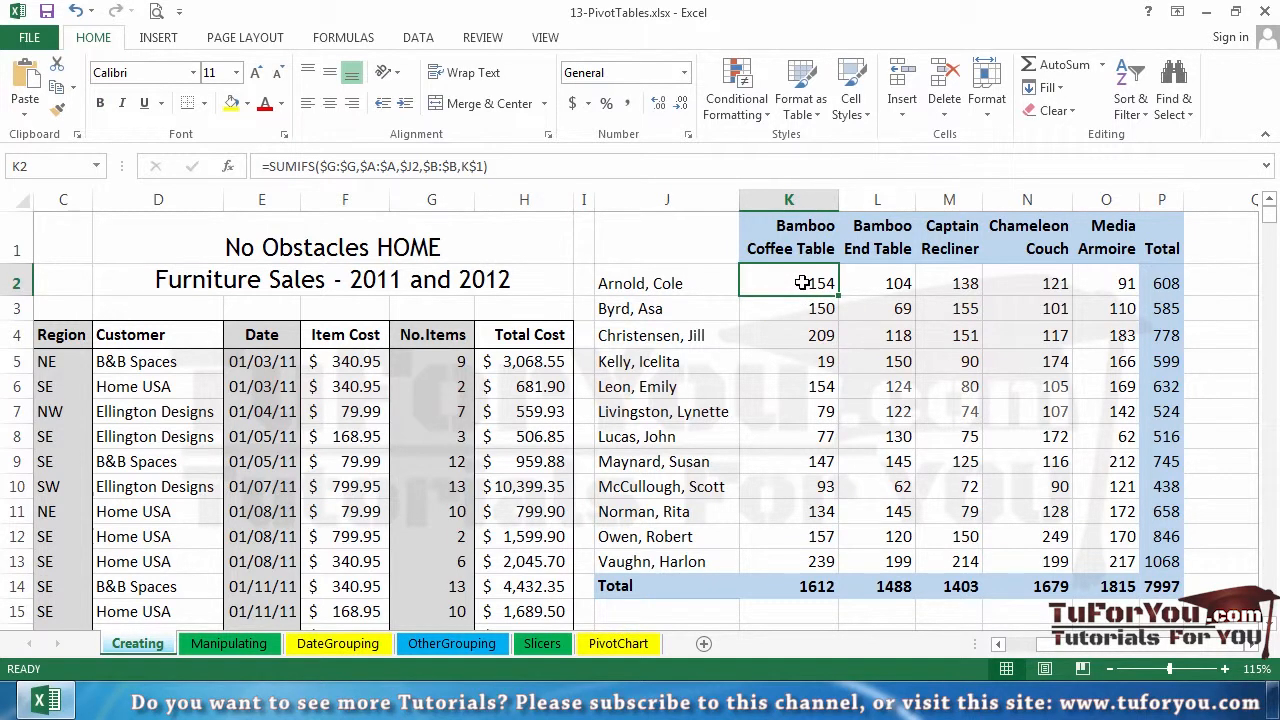
double_click(803, 283)
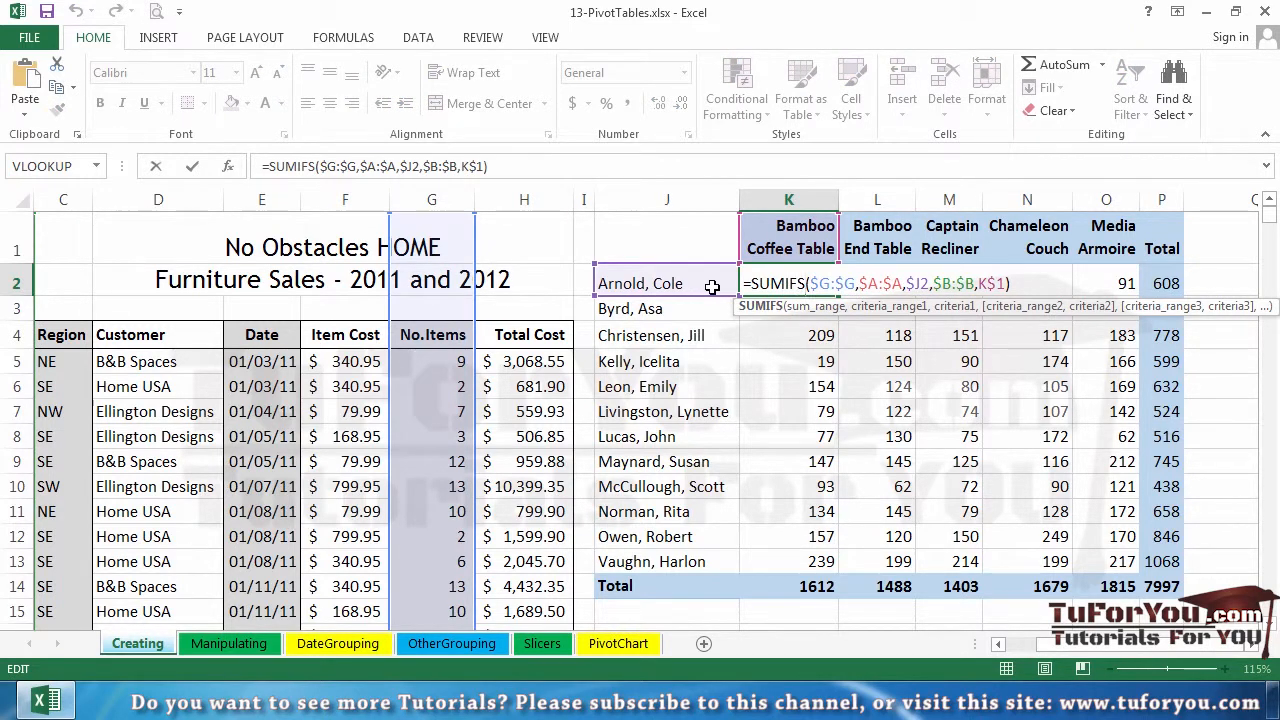
key(Escape)
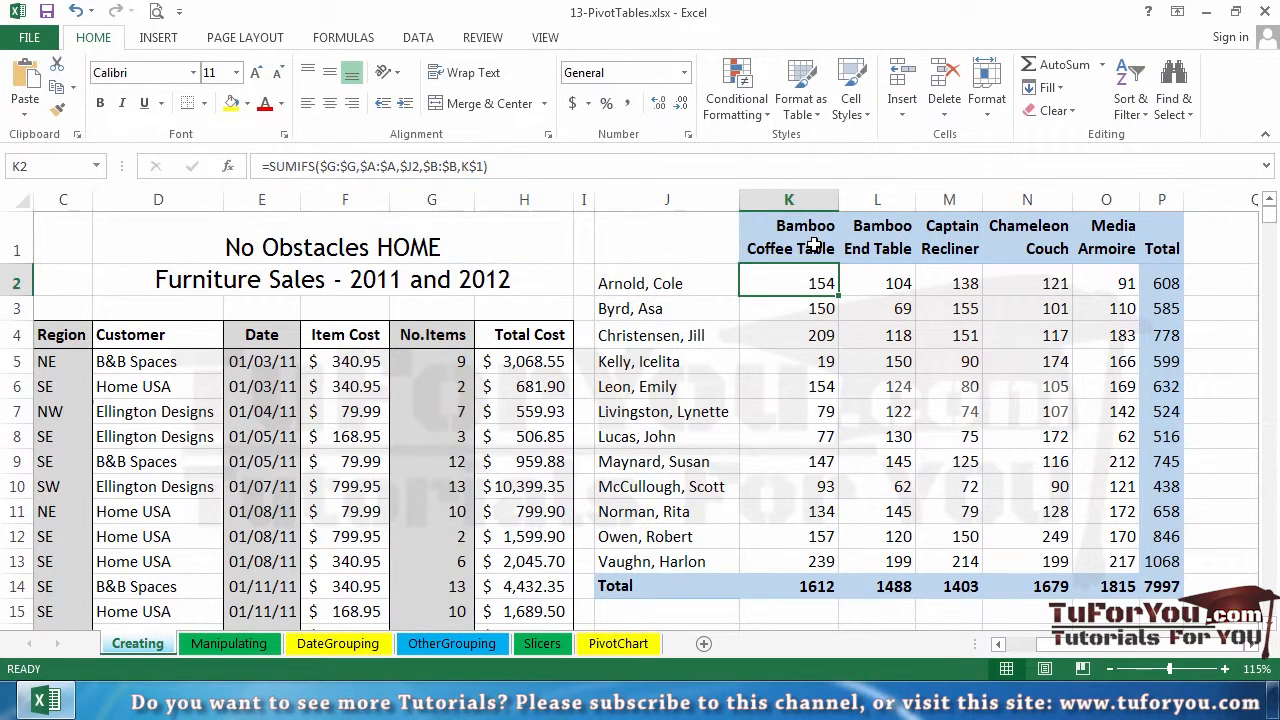
drag(815, 245, 1095, 255)
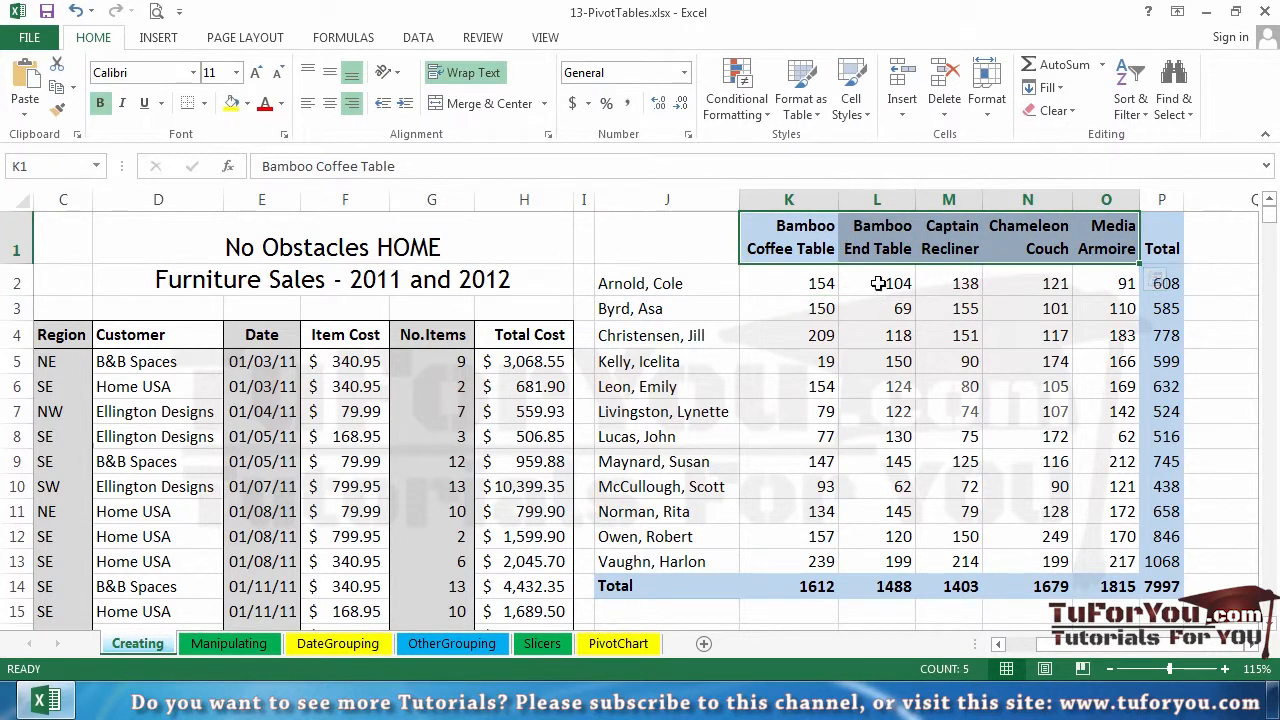
Step: Compare the sales list with the formula-based summary in J1:P14, checking its K2 formula and product headings again
drag(1050, 644, 977, 641)
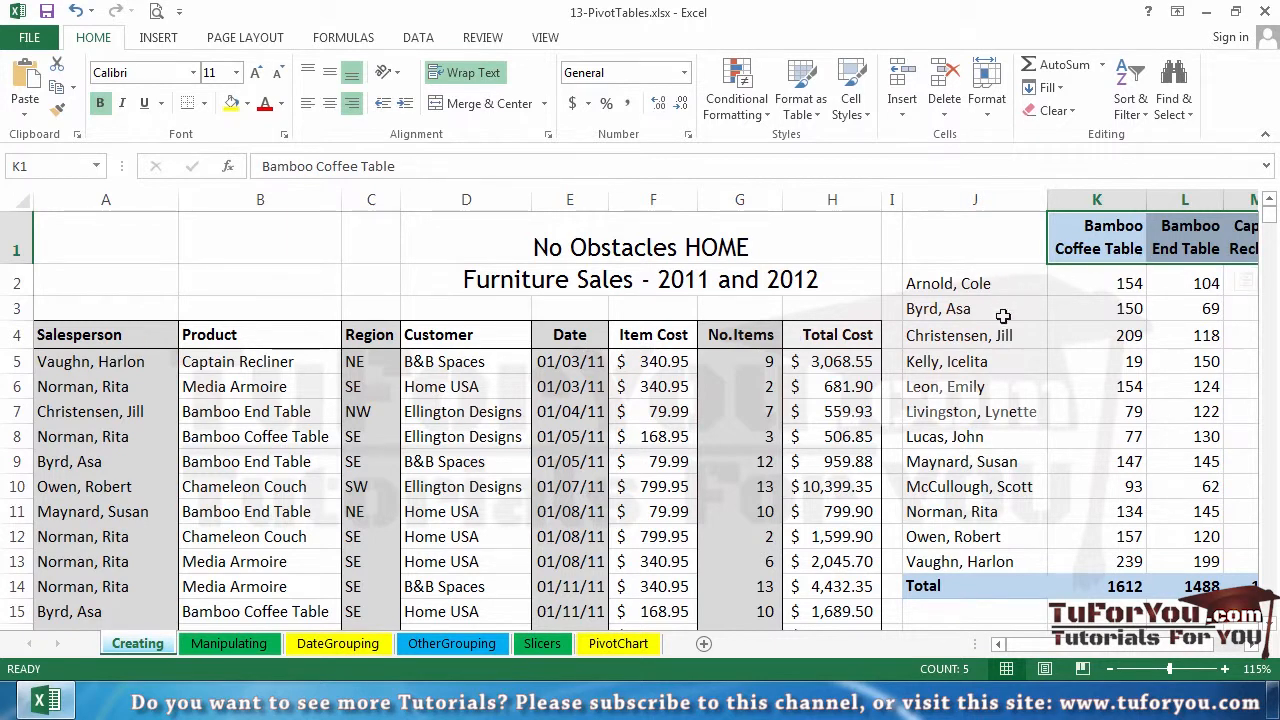
drag(1028, 646, 1113, 645)
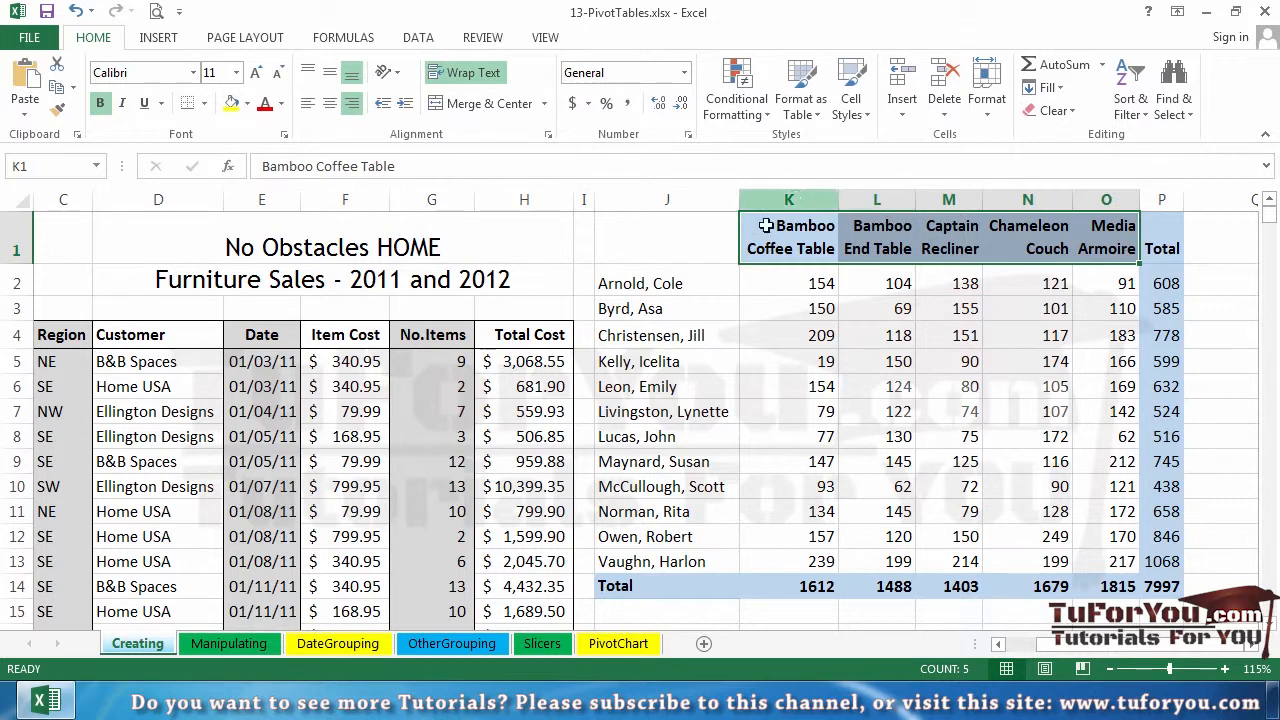
drag(663, 240, 1150, 597)
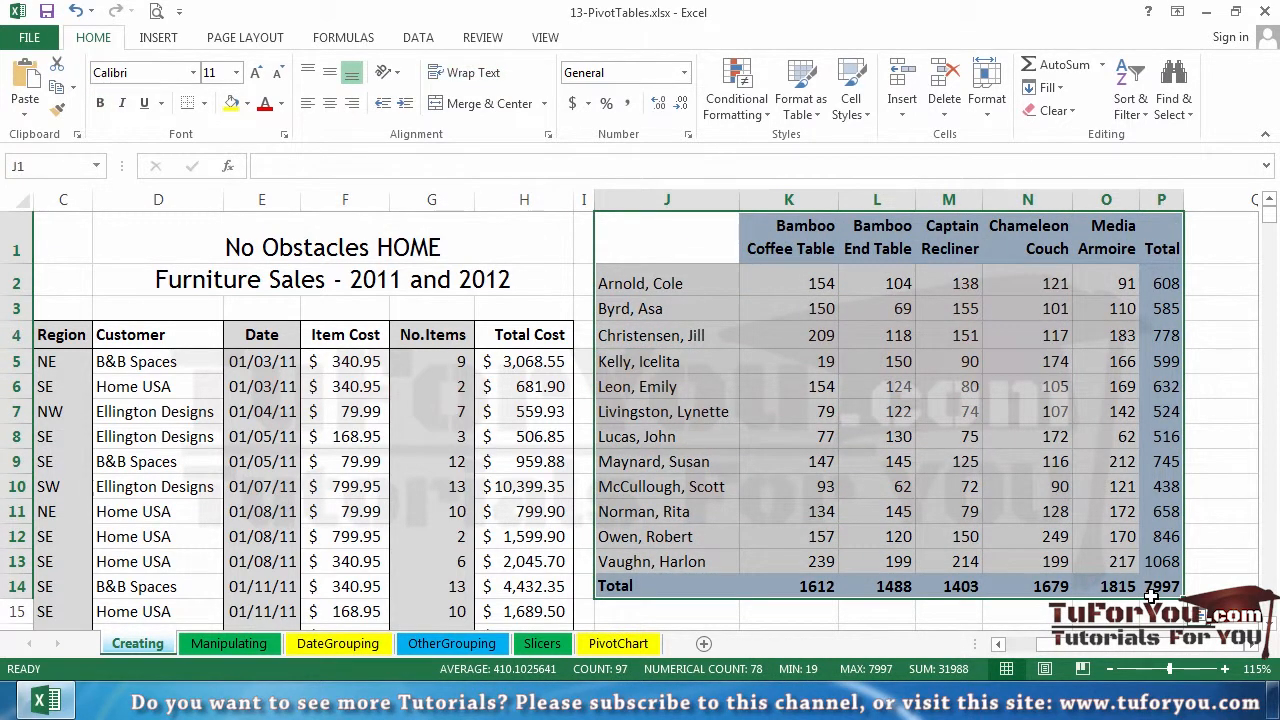
double_click(818, 283)
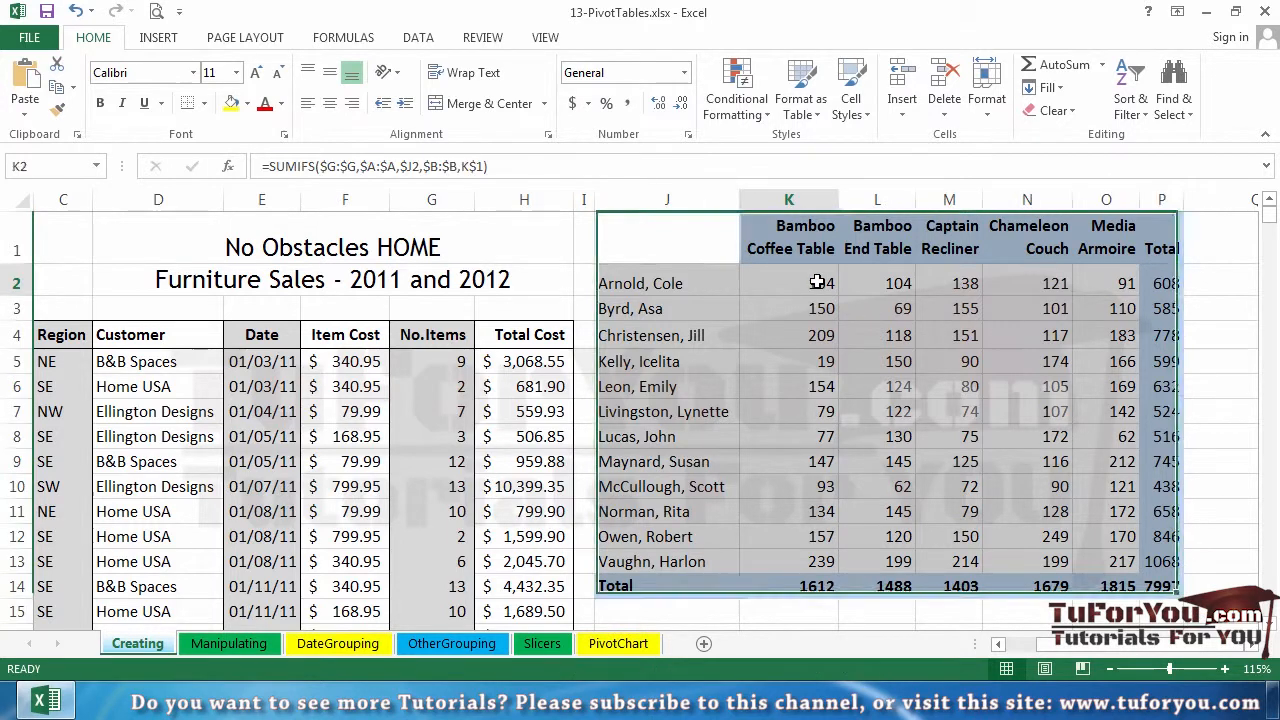
key(Escape)
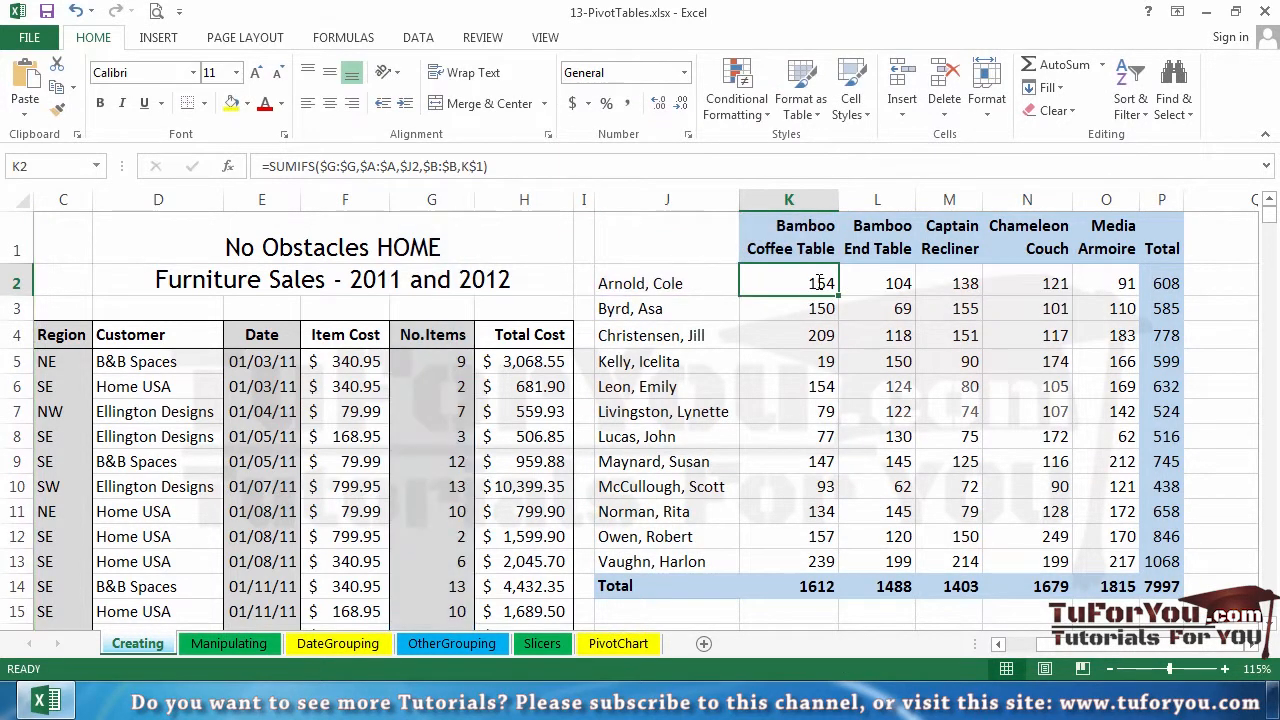
drag(812, 249, 1125, 251)
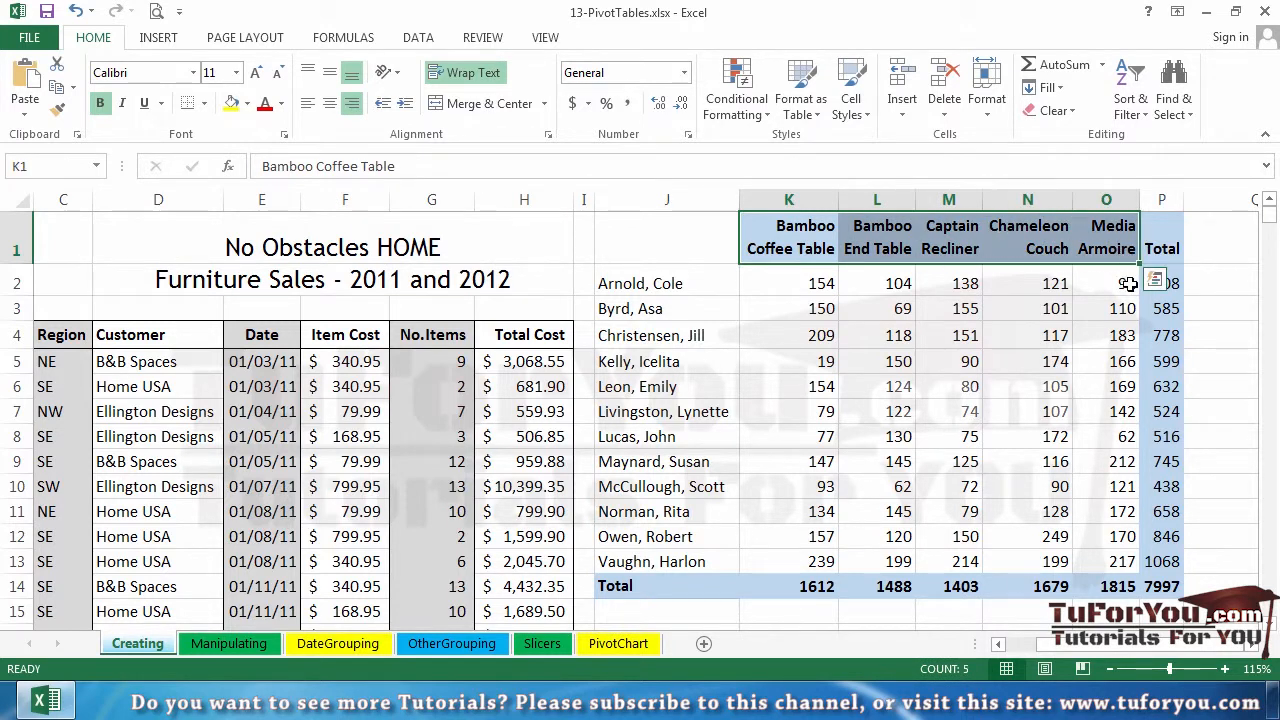
drag(1062, 646, 1032, 646)
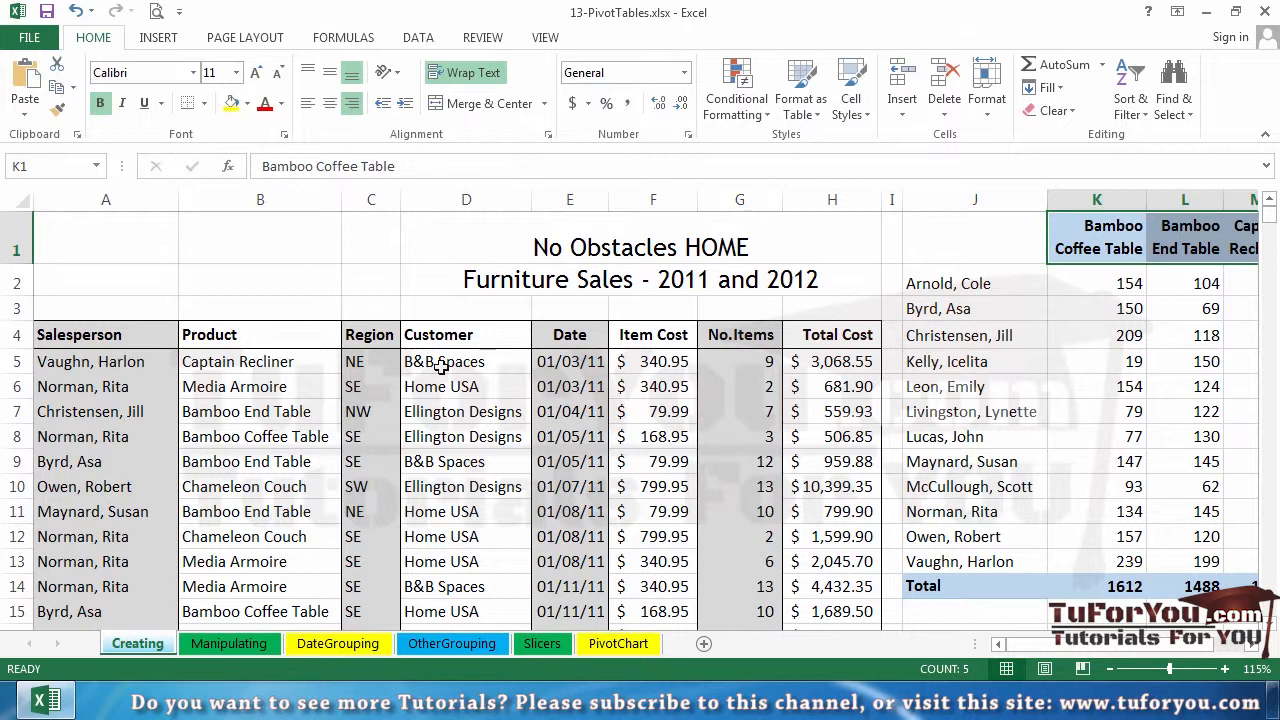
Step: Check that the sales list suits a PivotTable by inspecting its row 4 headings, the row above them and the records below
click(155, 38)
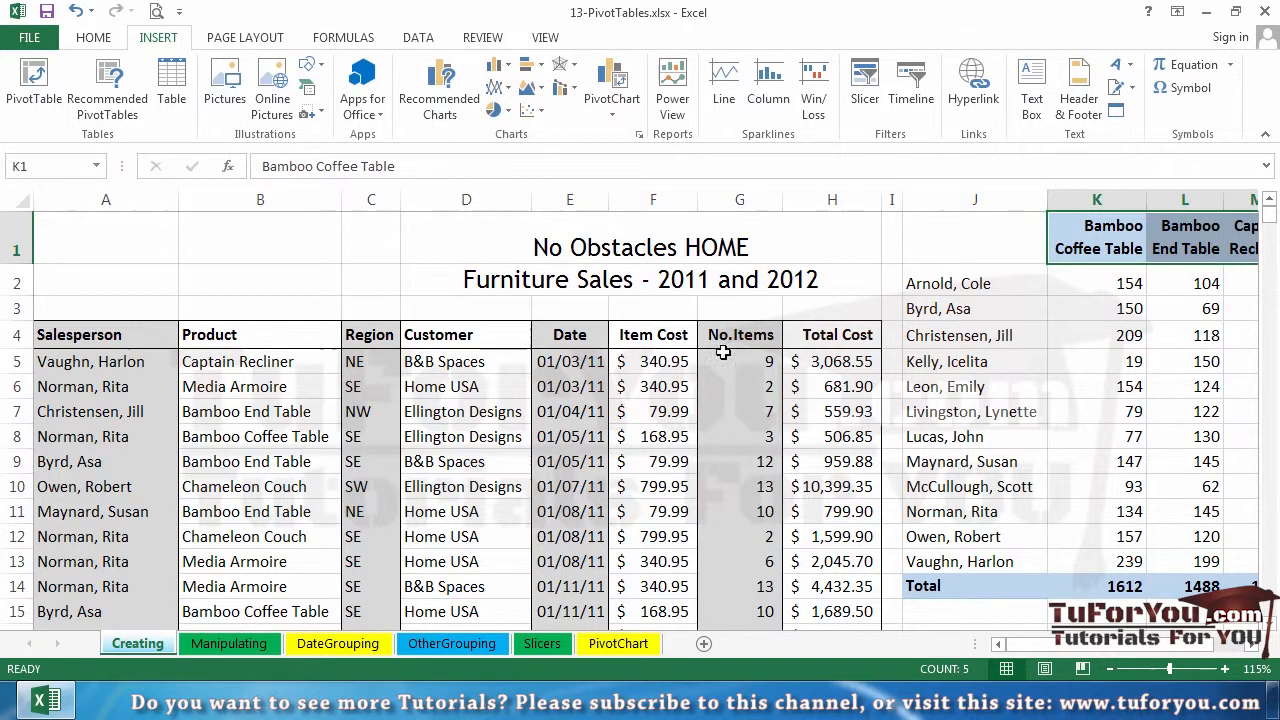
click(260, 390)
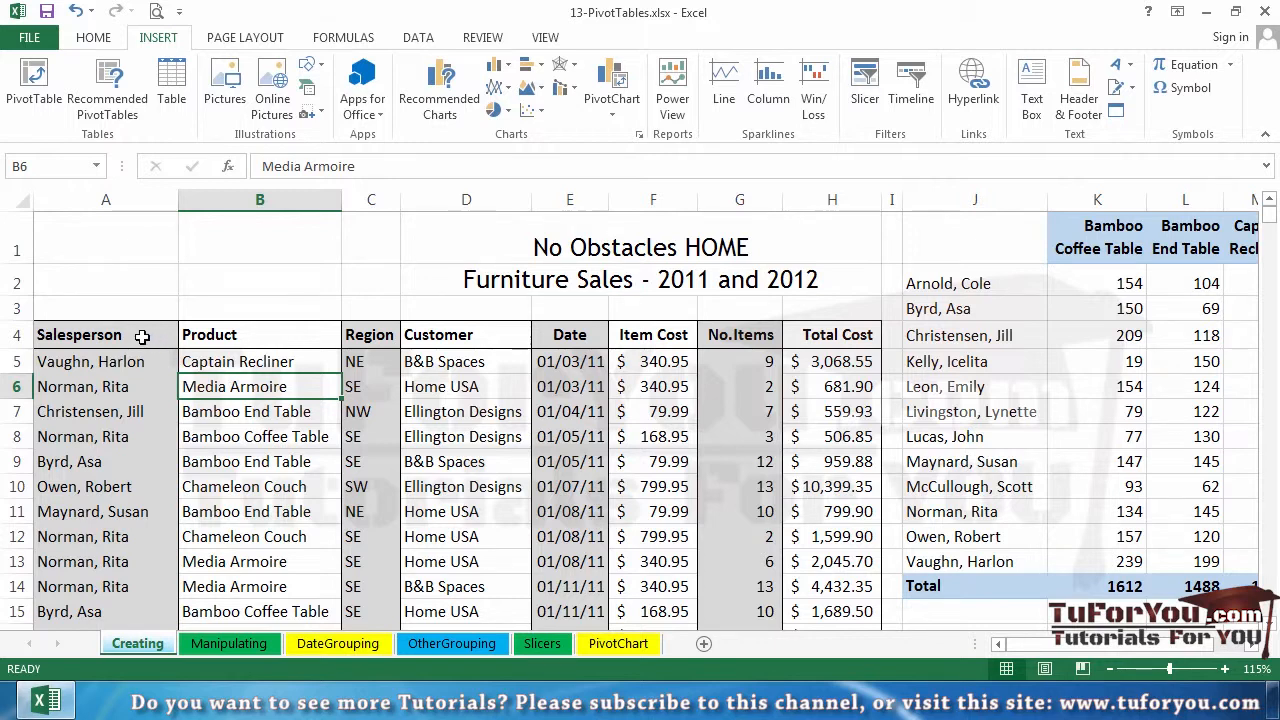
drag(137, 335, 812, 336)
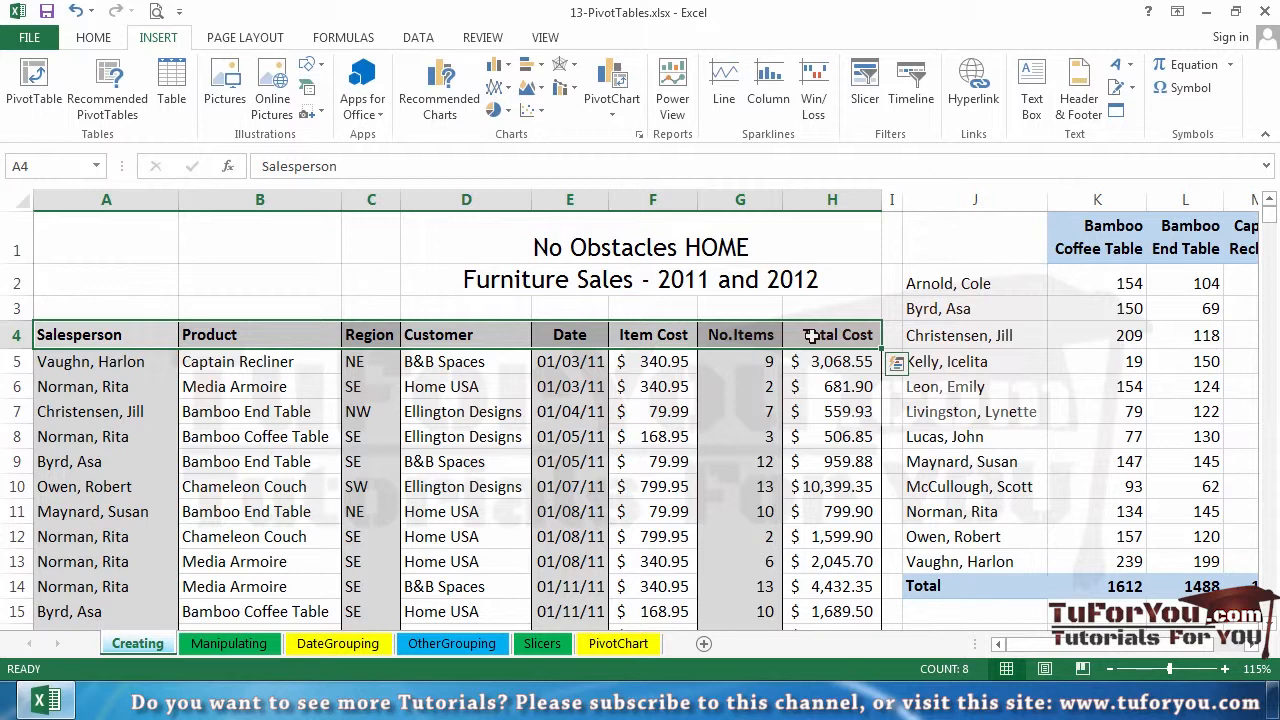
drag(829, 310, 149, 311)
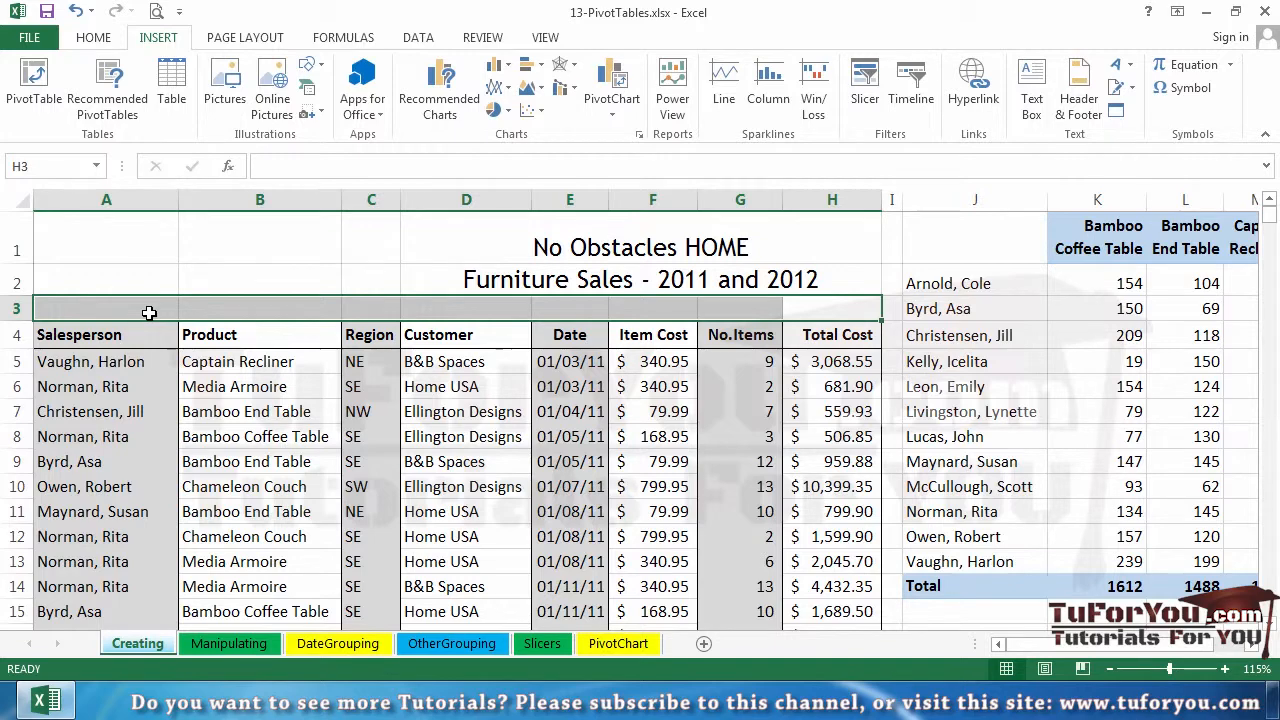
click(450, 457)
scroll(480, 571, down, 12)
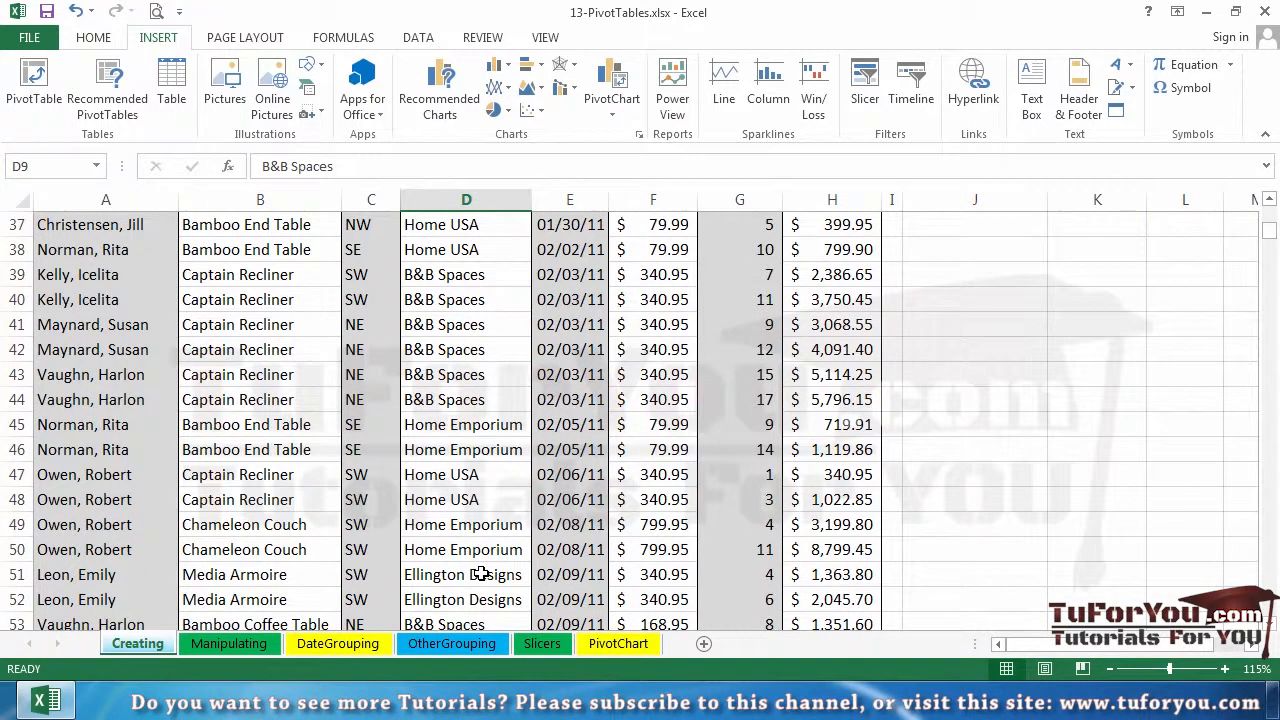
scroll(480, 573, up, 12)
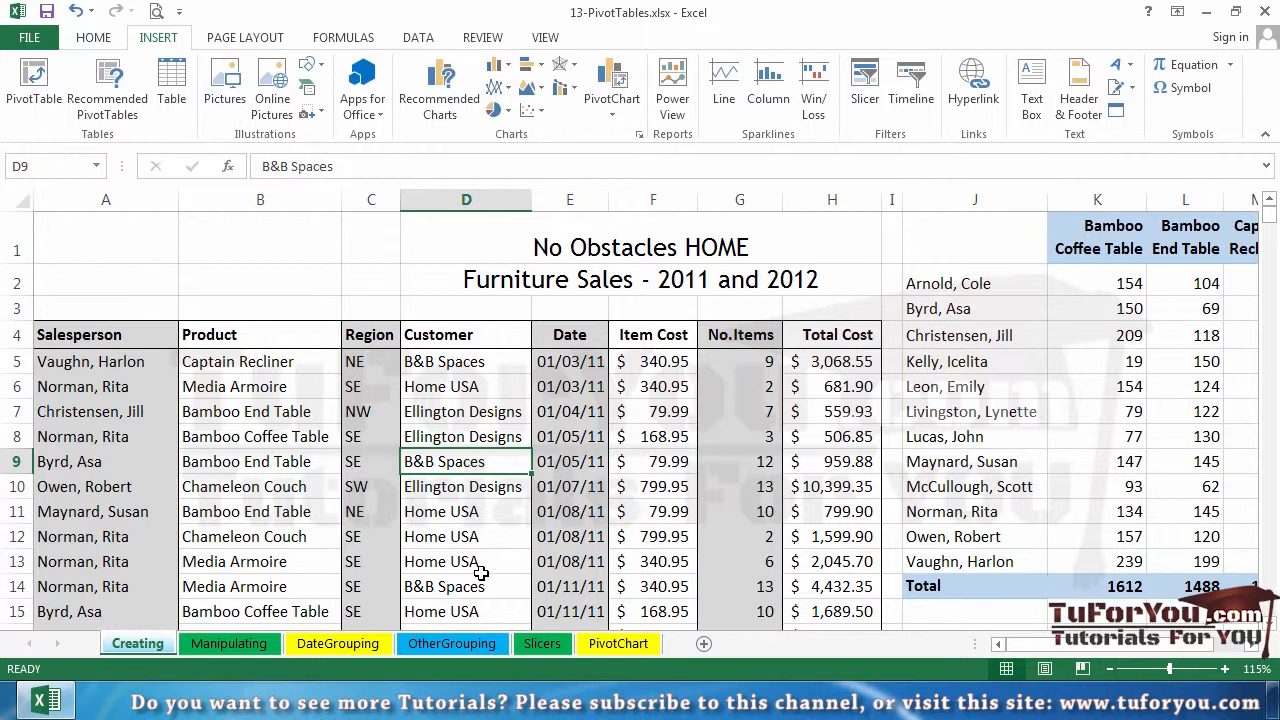
Step: Widen column I slightly and create a PivotTable from the sales list range Creating!$A$4:$H$913 on a new worksheet
click(259, 402)
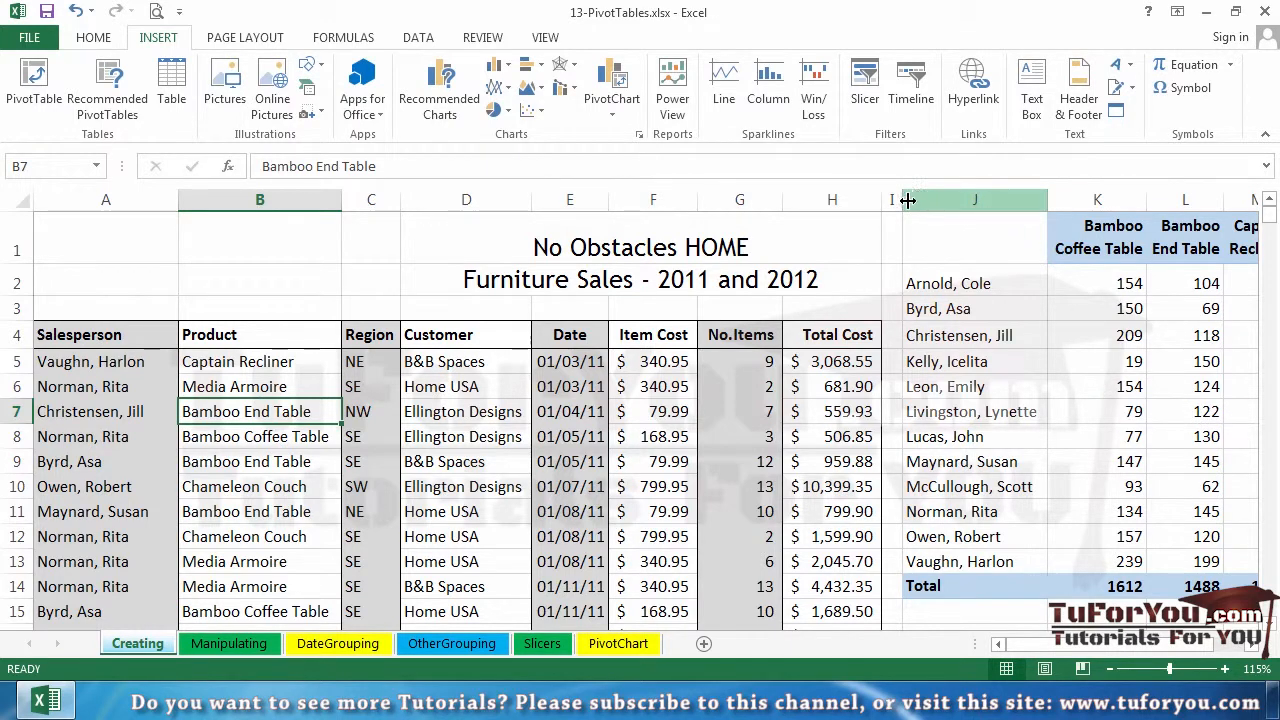
drag(907, 200, 950, 199)
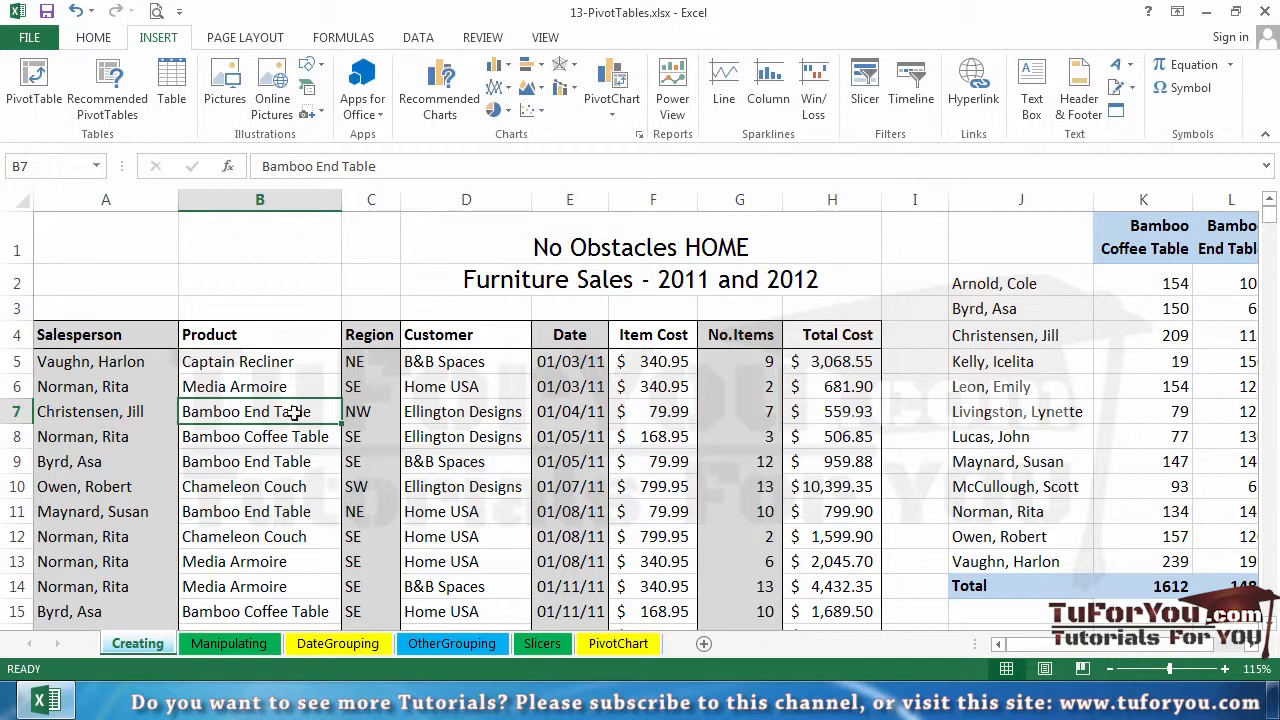
click(30, 70)
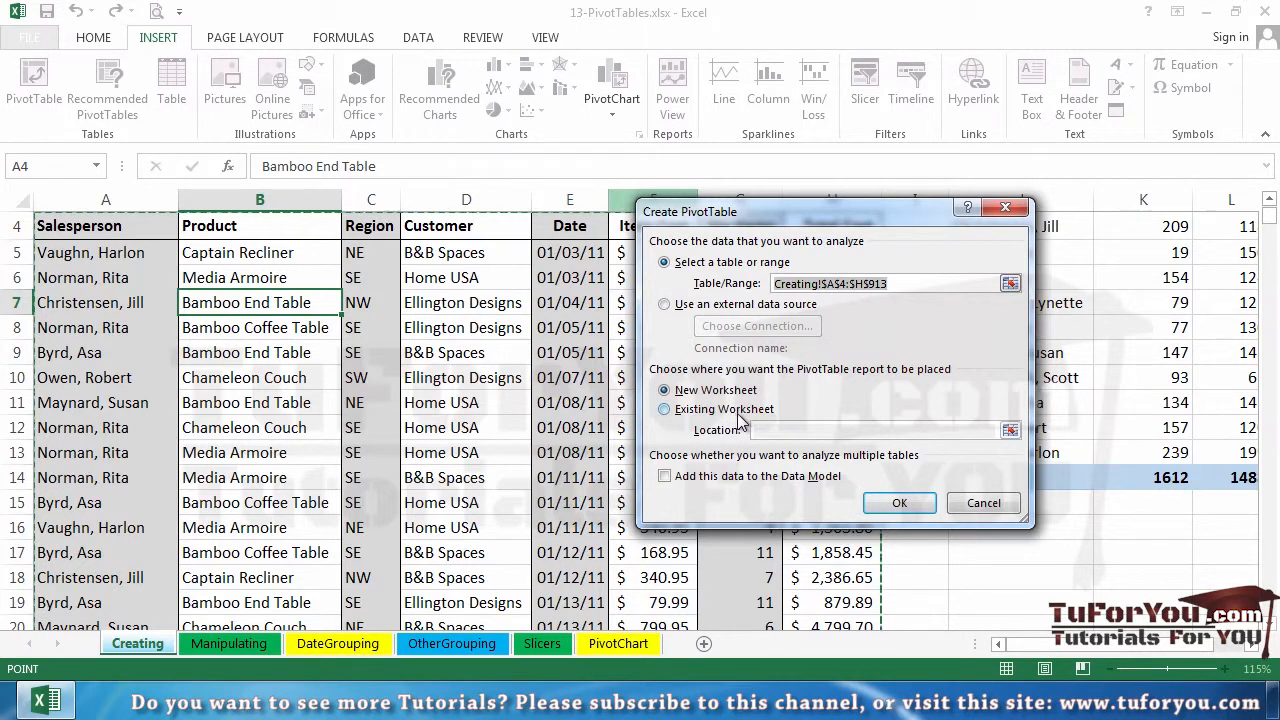
click(898, 503)
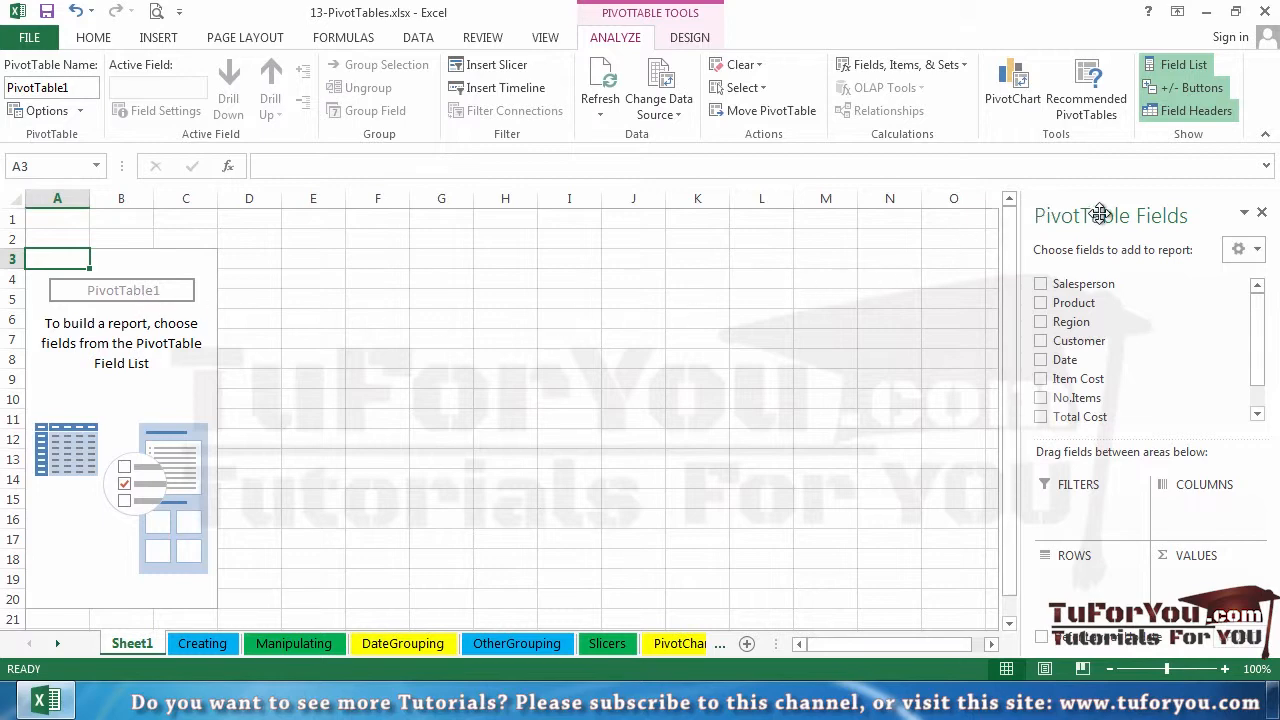
Step: Undock the PivotTable Fields pane over the sheet and enlarge it and its field list to show all eight fields
drag(1100, 214, 726, 175)
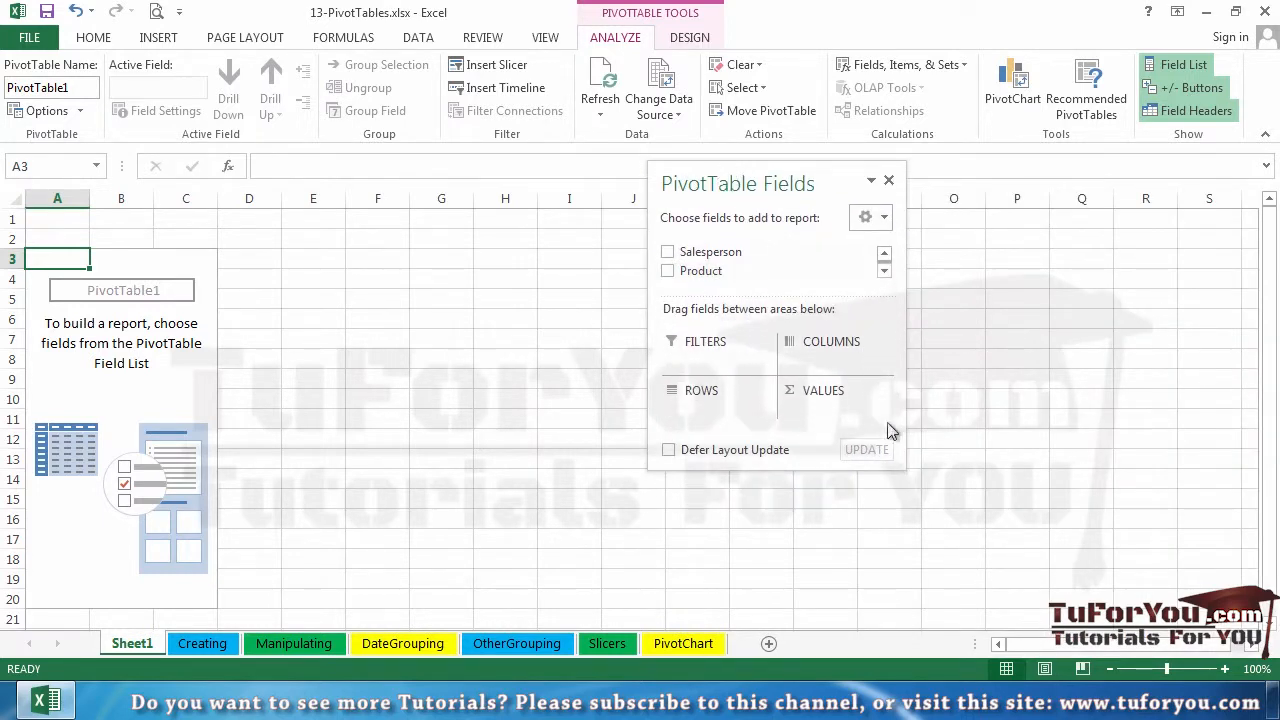
drag(903, 466, 987, 595)
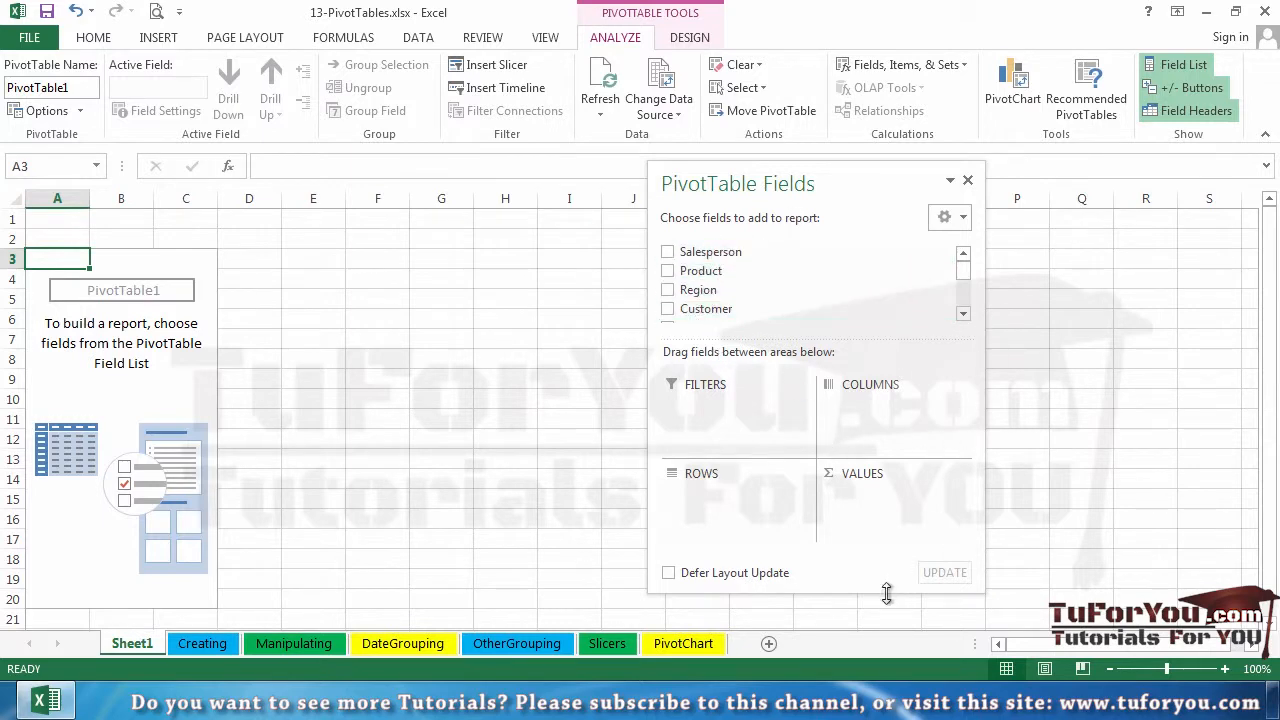
drag(886, 593, 888, 637)
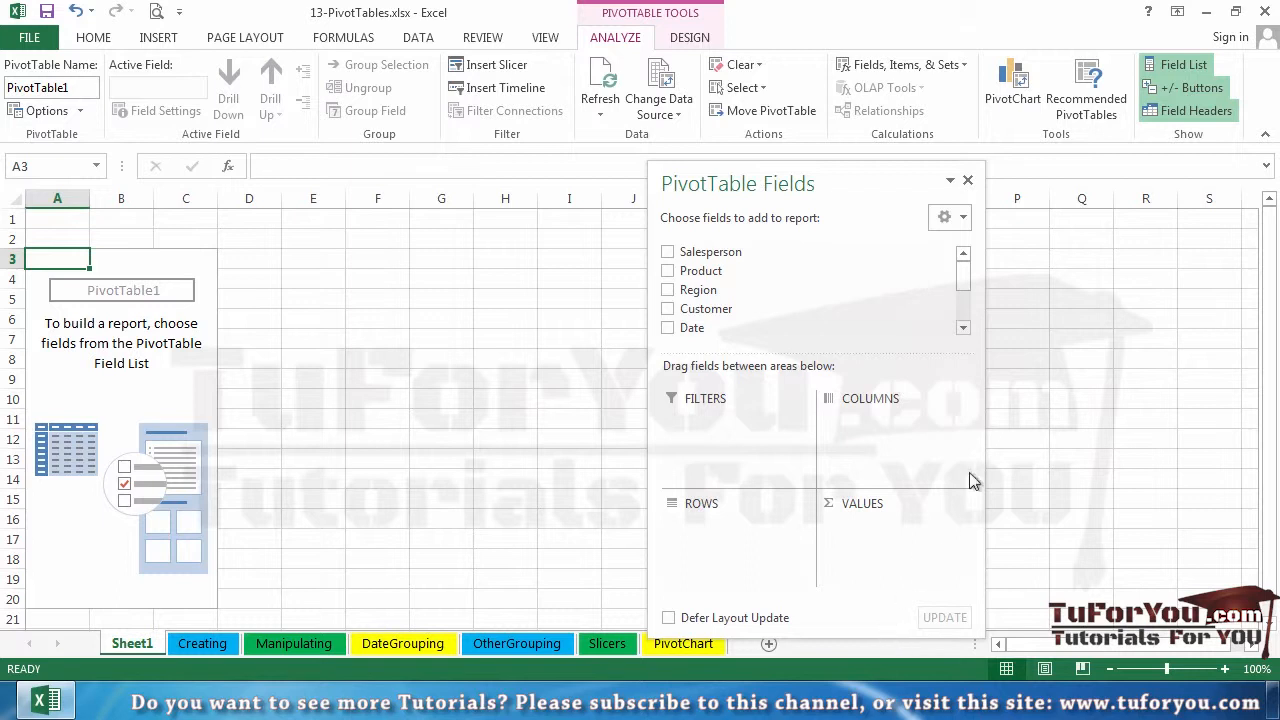
drag(874, 354, 871, 447)
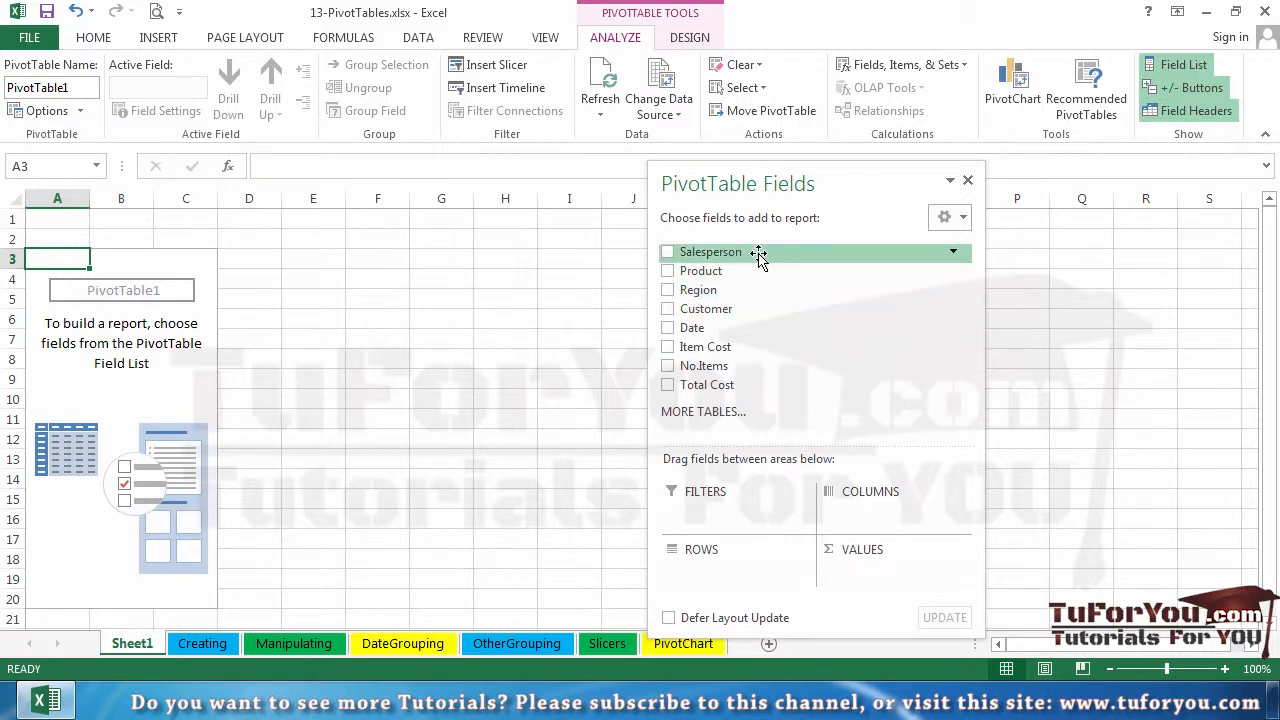
Step: Add Salesperson as the PivotTable's rows and No.Items as its summed values, and inspect the first salesperson's total
click(668, 253)
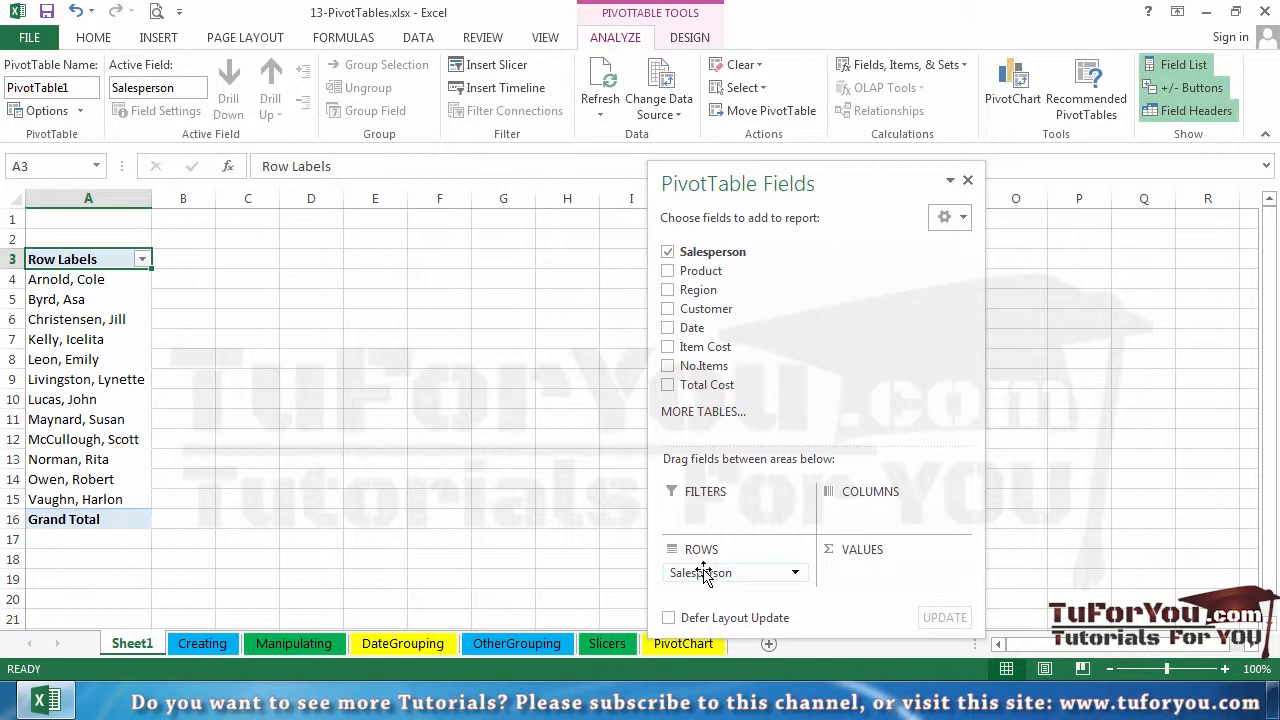
click(668, 367)
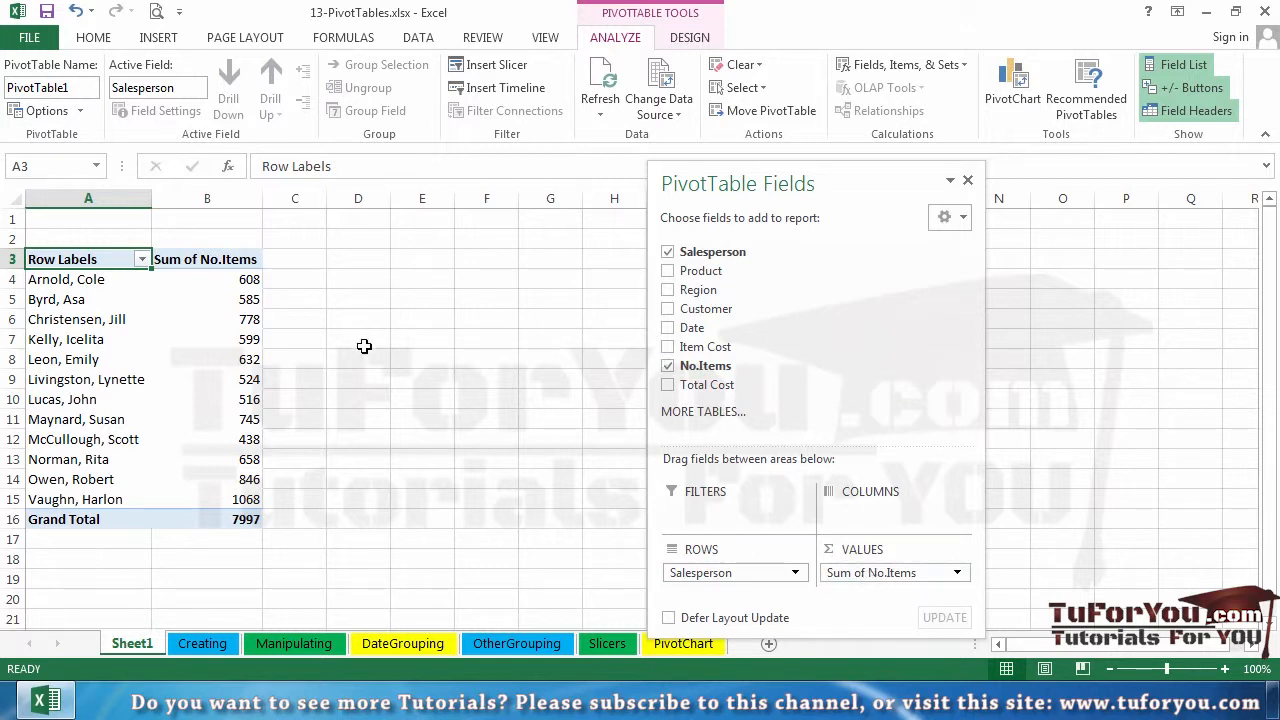
click(218, 279)
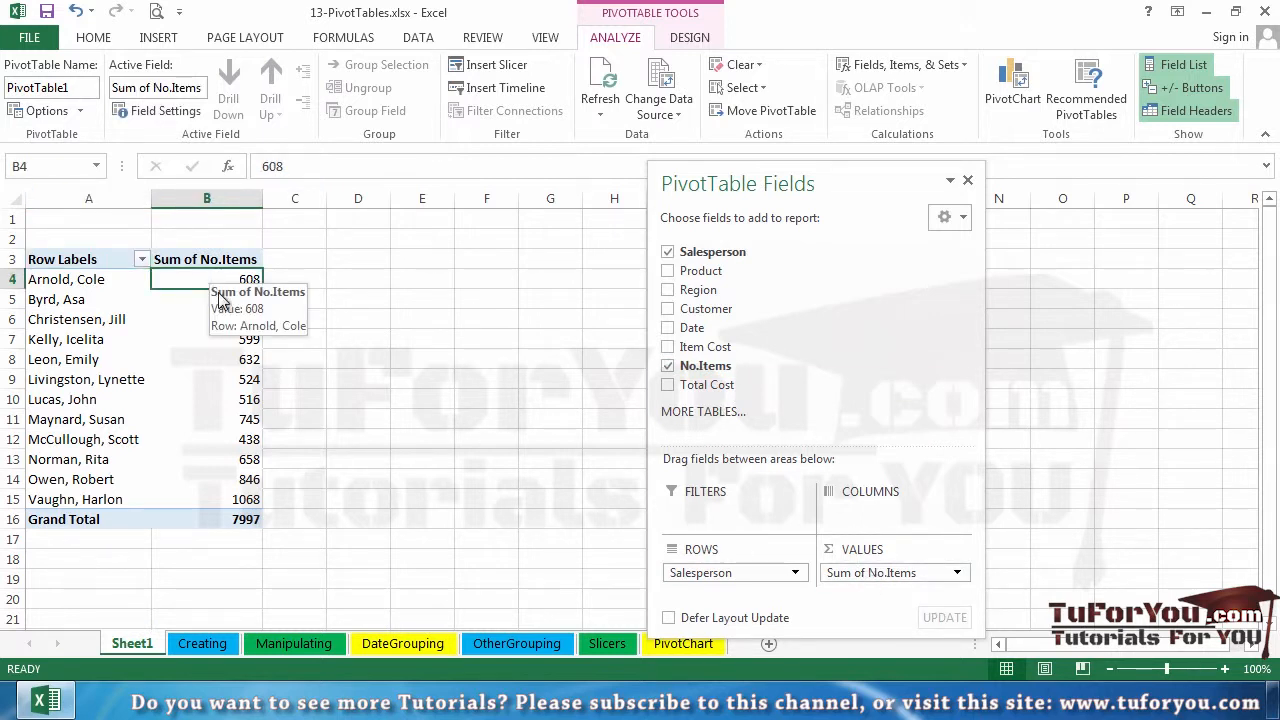
Step: Add Product as the PivotTable's columns and move the PivotTable Fields pane clear of the Grand Total column
click(214, 517)
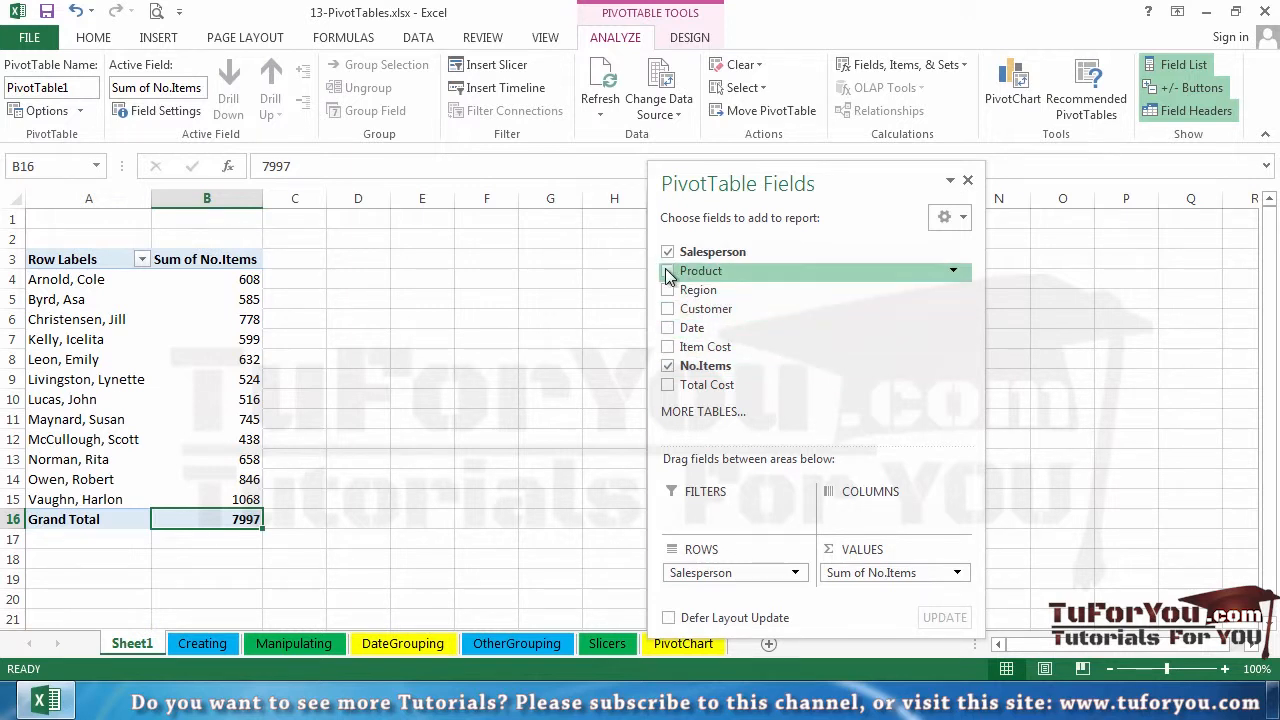
drag(694, 276, 878, 517)
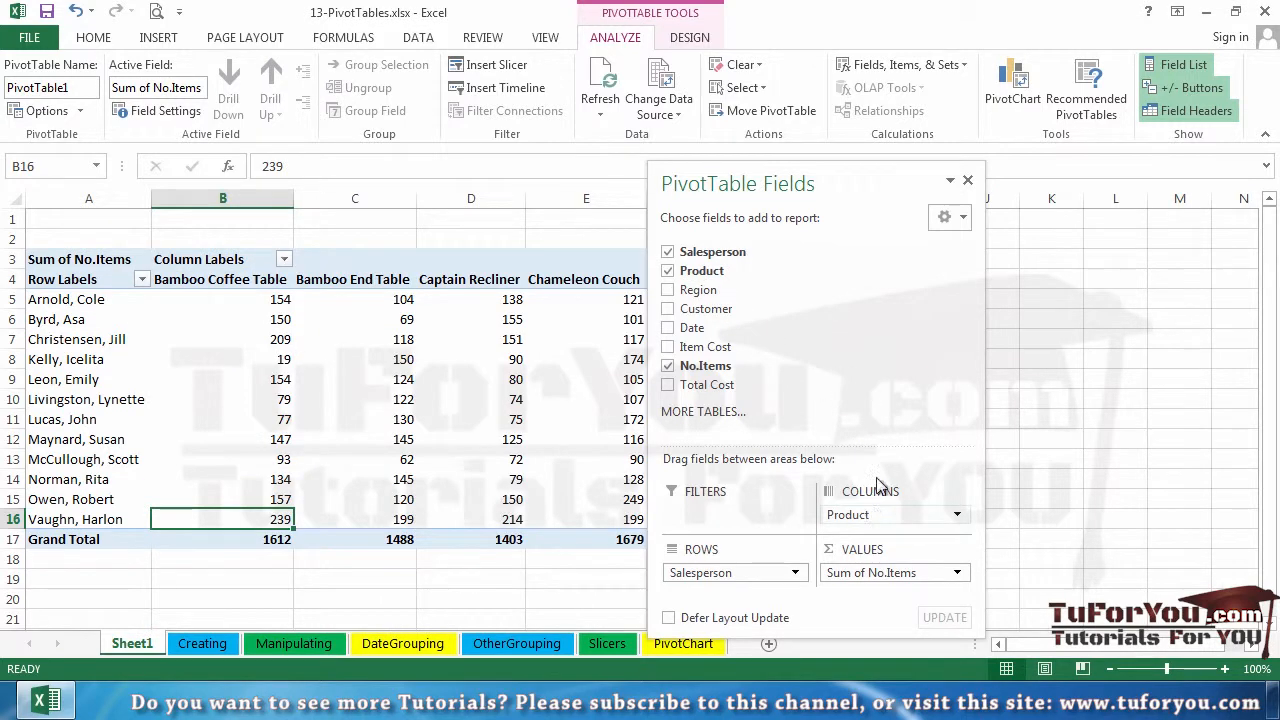
drag(786, 181, 1000, 170)
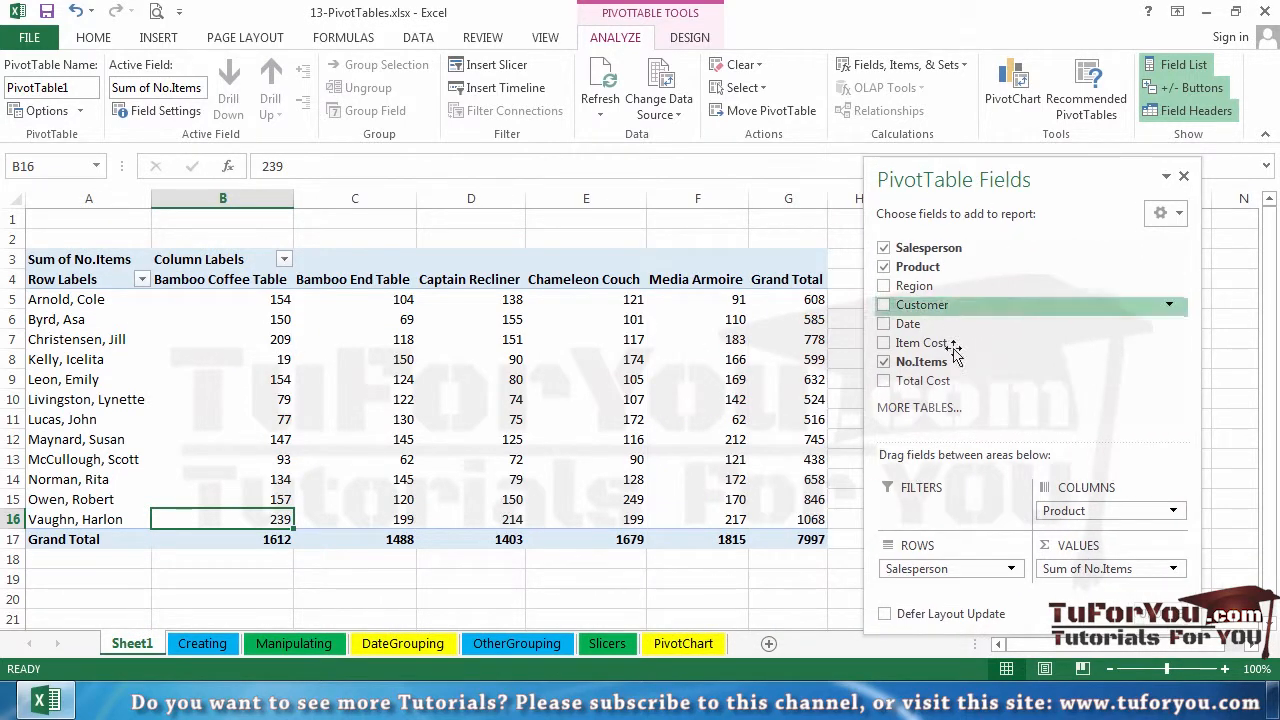
Step: Examine the PivotTable's grand total, Media Armoire figures and its Sum of No.Items, Row Labels and Column Labels headings, comparing selections inside and outside the table
click(790, 541)
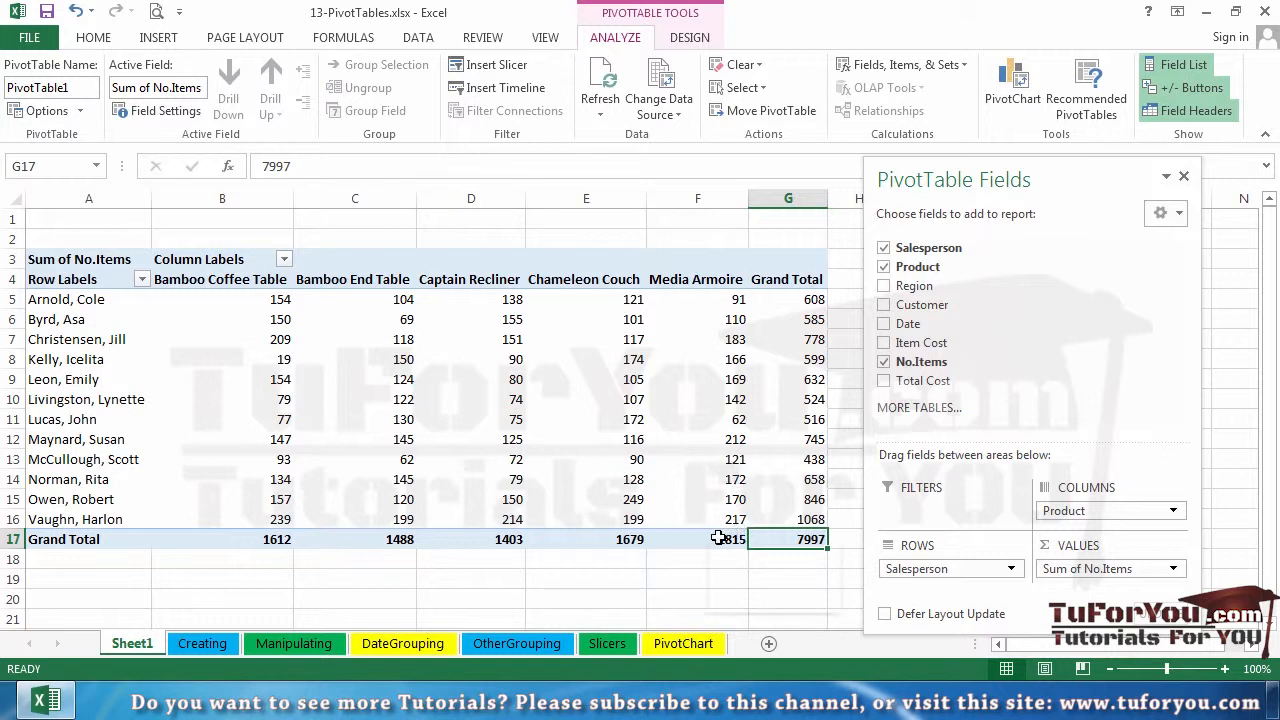
mouse_move(719, 538)
click(699, 402)
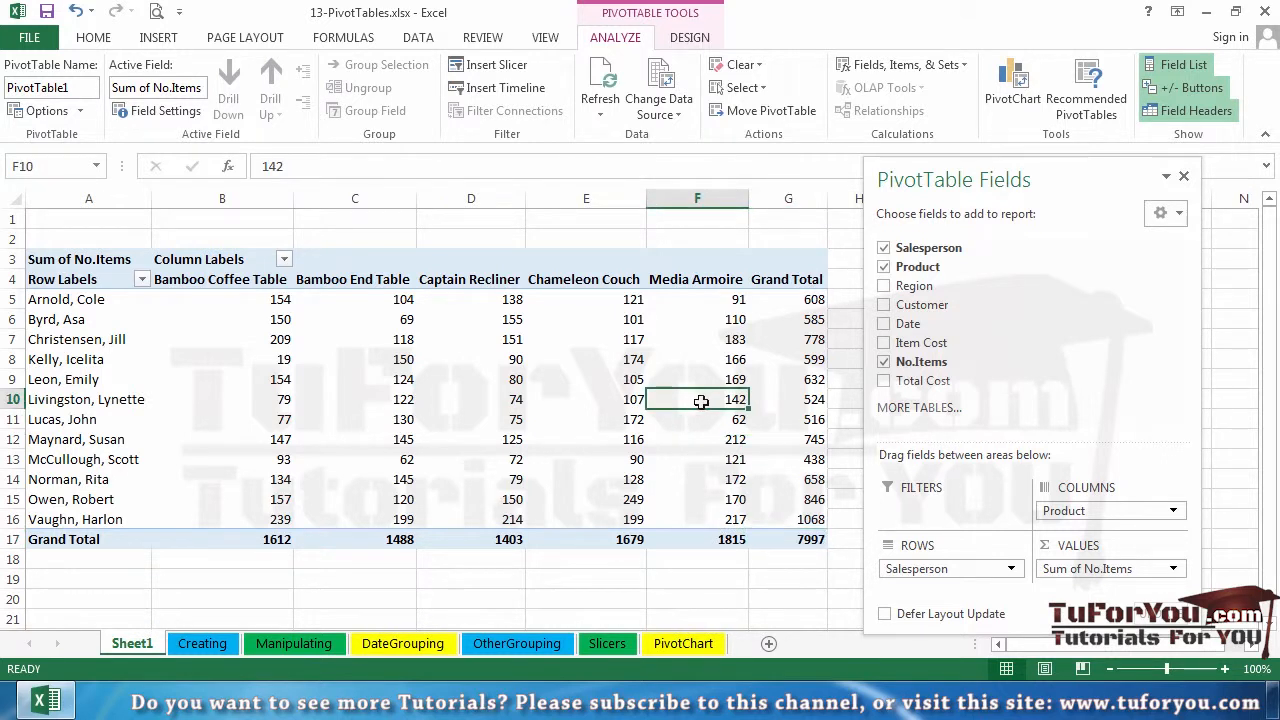
click(701, 357)
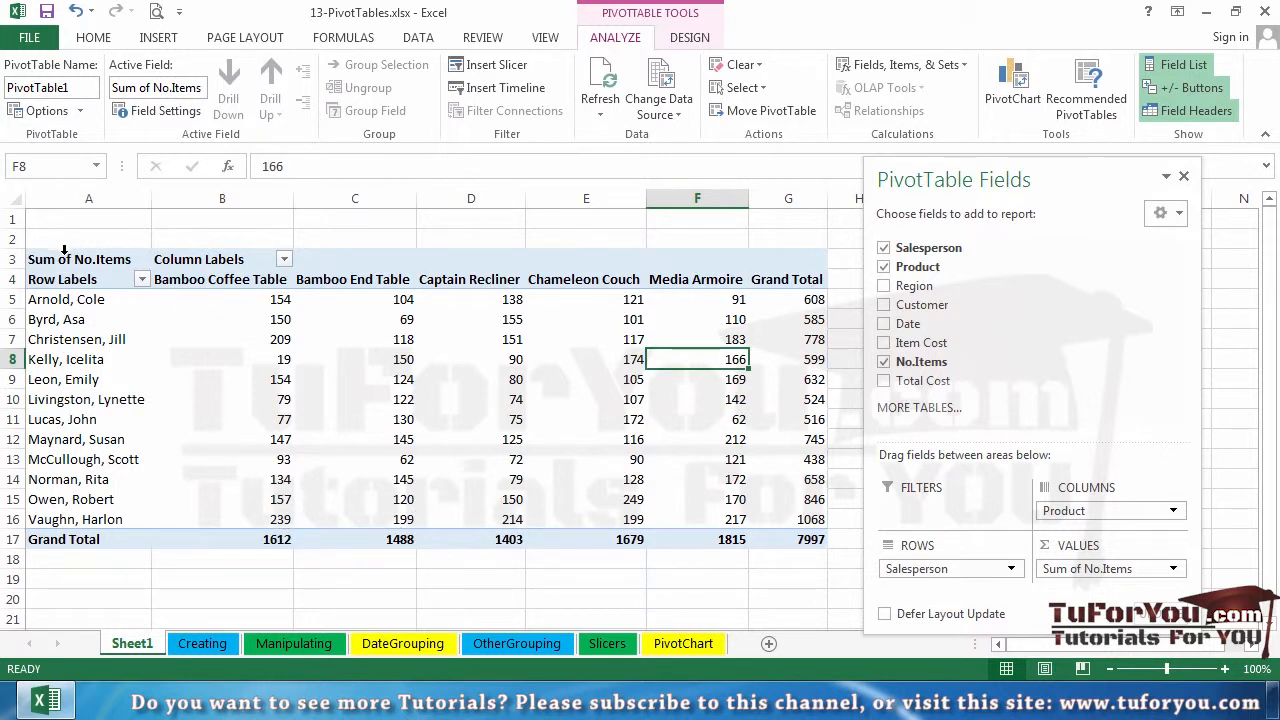
click(63, 258)
click(66, 278)
click(186, 260)
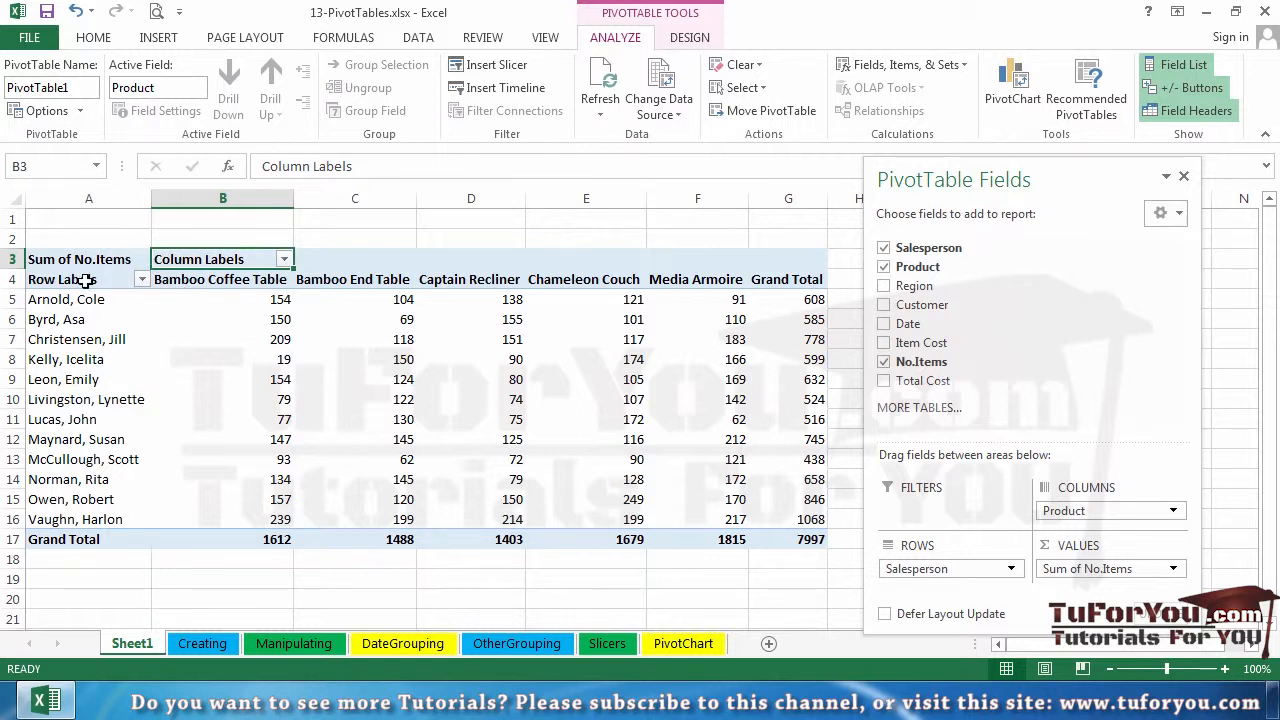
click(87, 280)
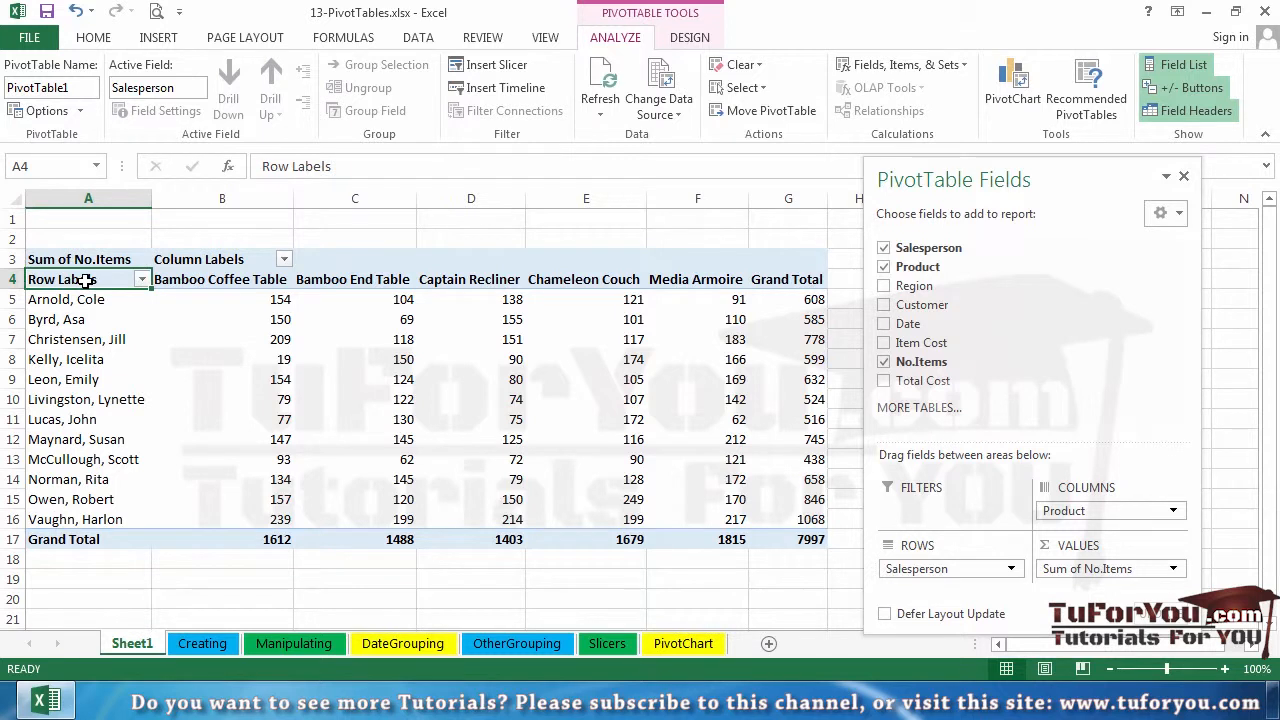
drag(87, 280, 78, 519)
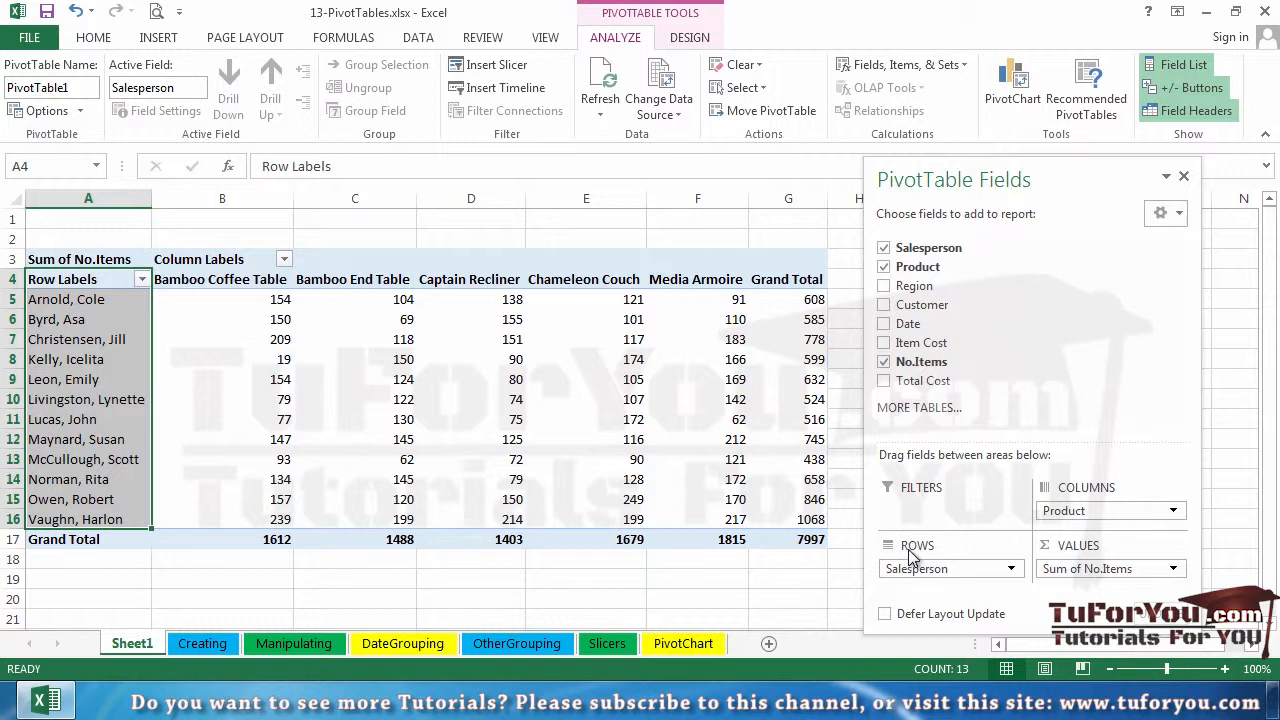
click(194, 259)
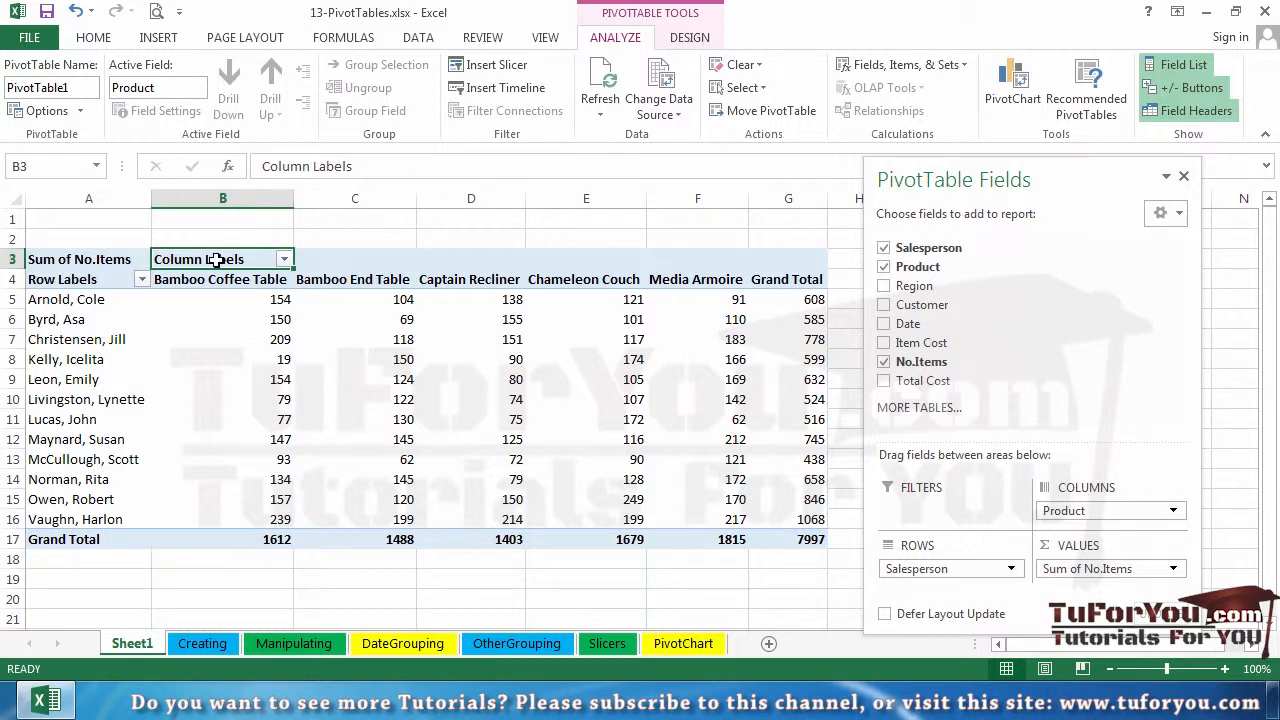
click(104, 279)
click(203, 260)
click(286, 338)
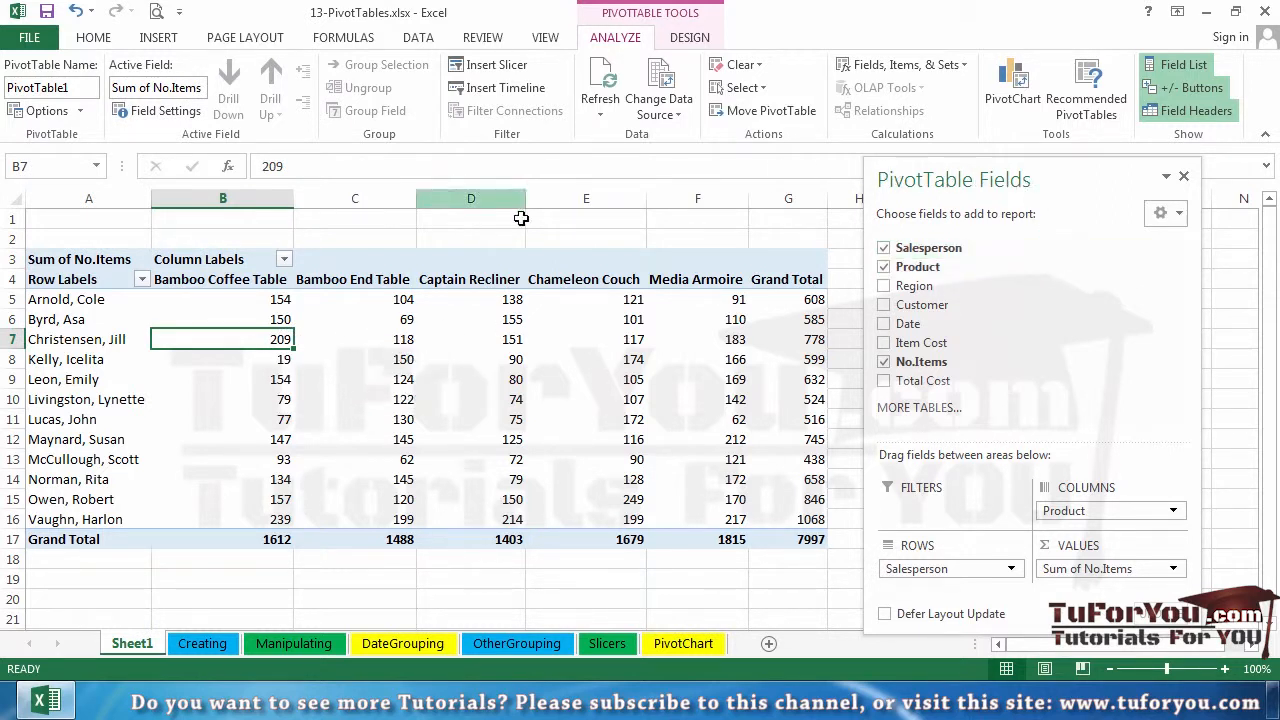
click(572, 218)
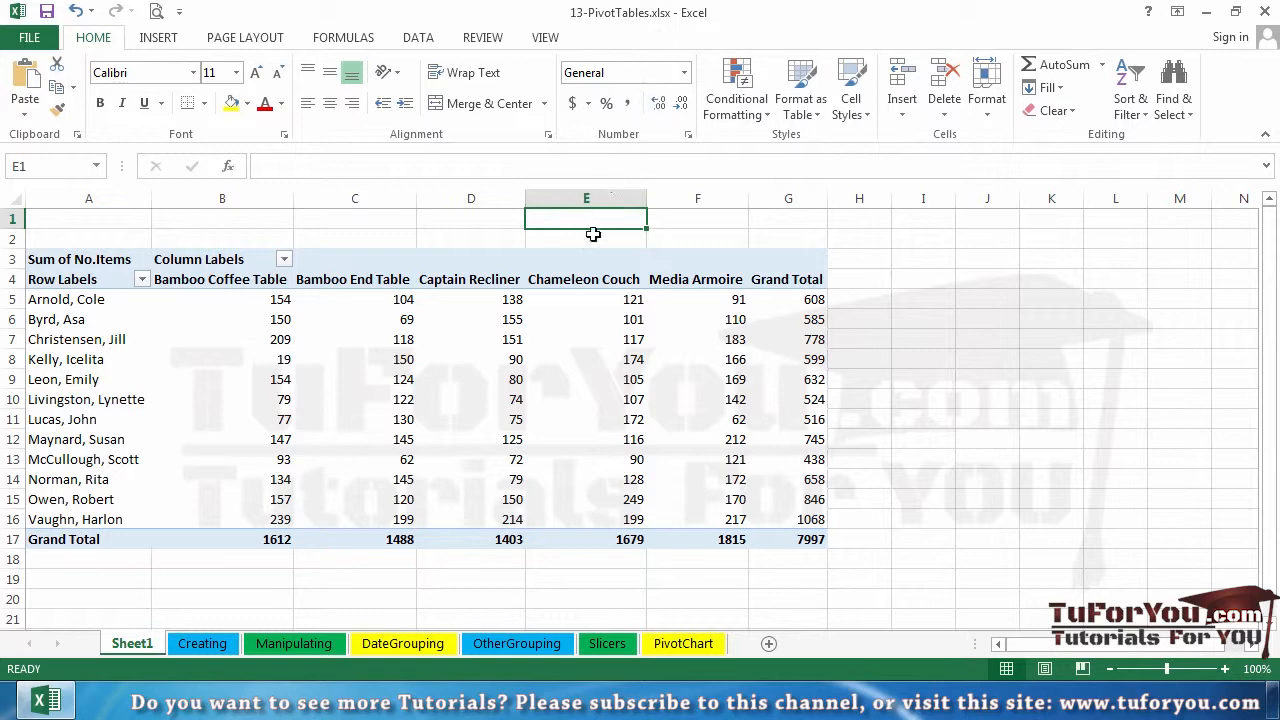
click(628, 299)
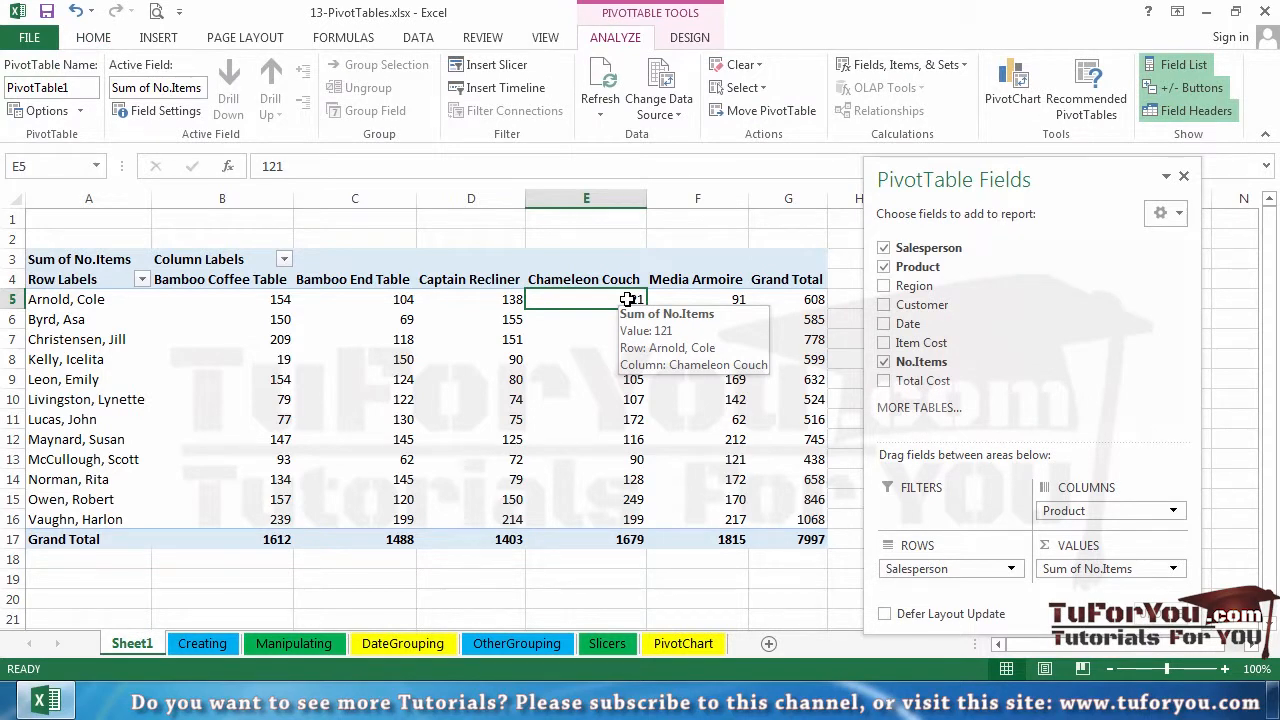
Step: Hide the PivotTable's Row Labels and Column Labels field headers and turn them back on
click(196, 259)
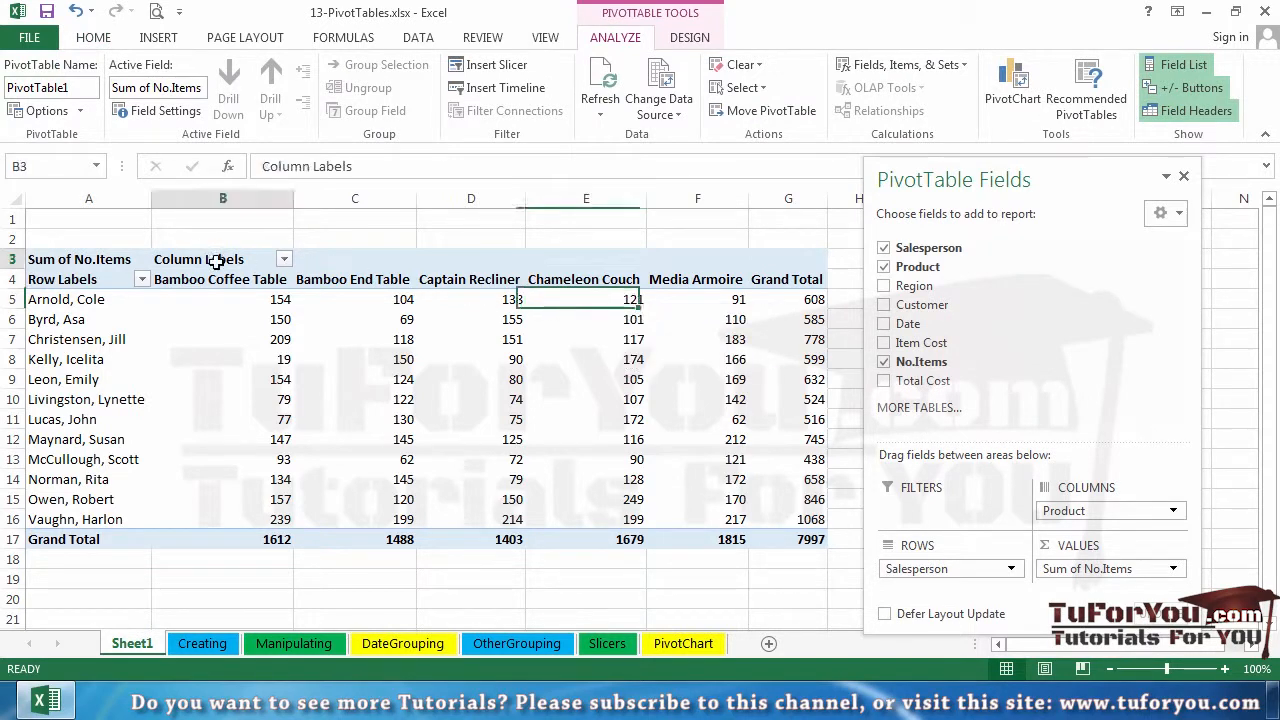
click(126, 278)
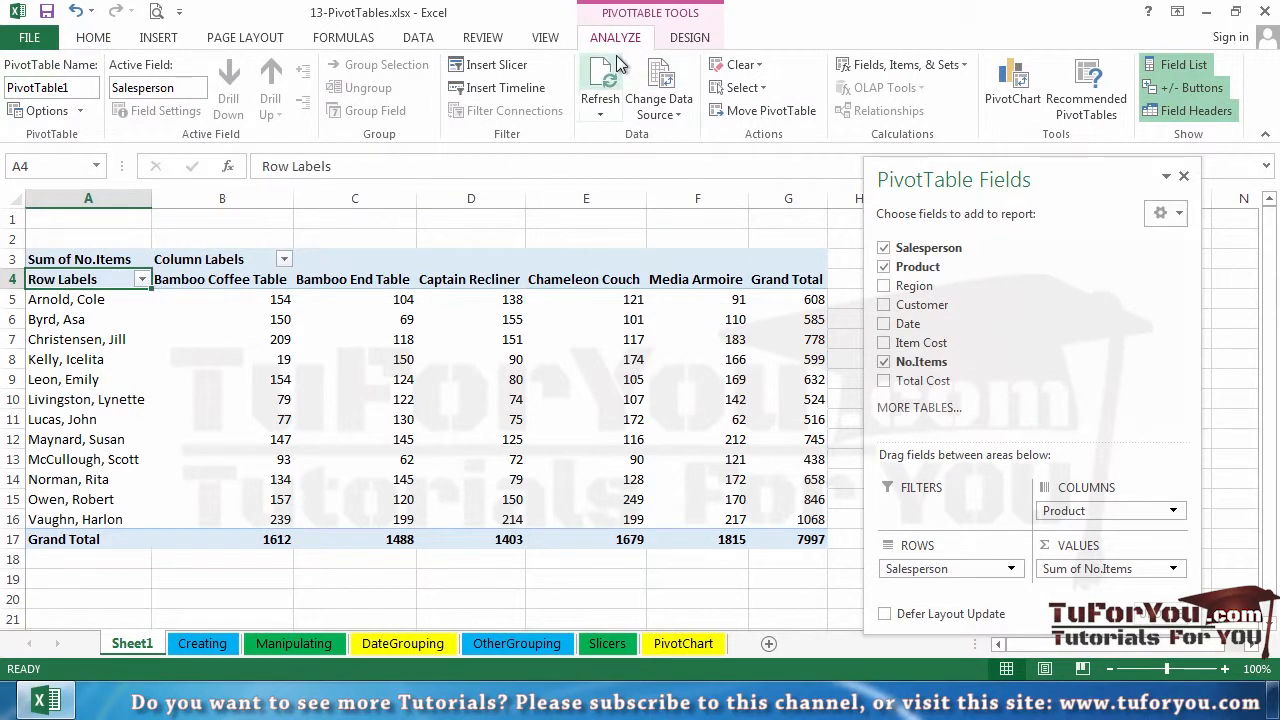
click(1220, 115)
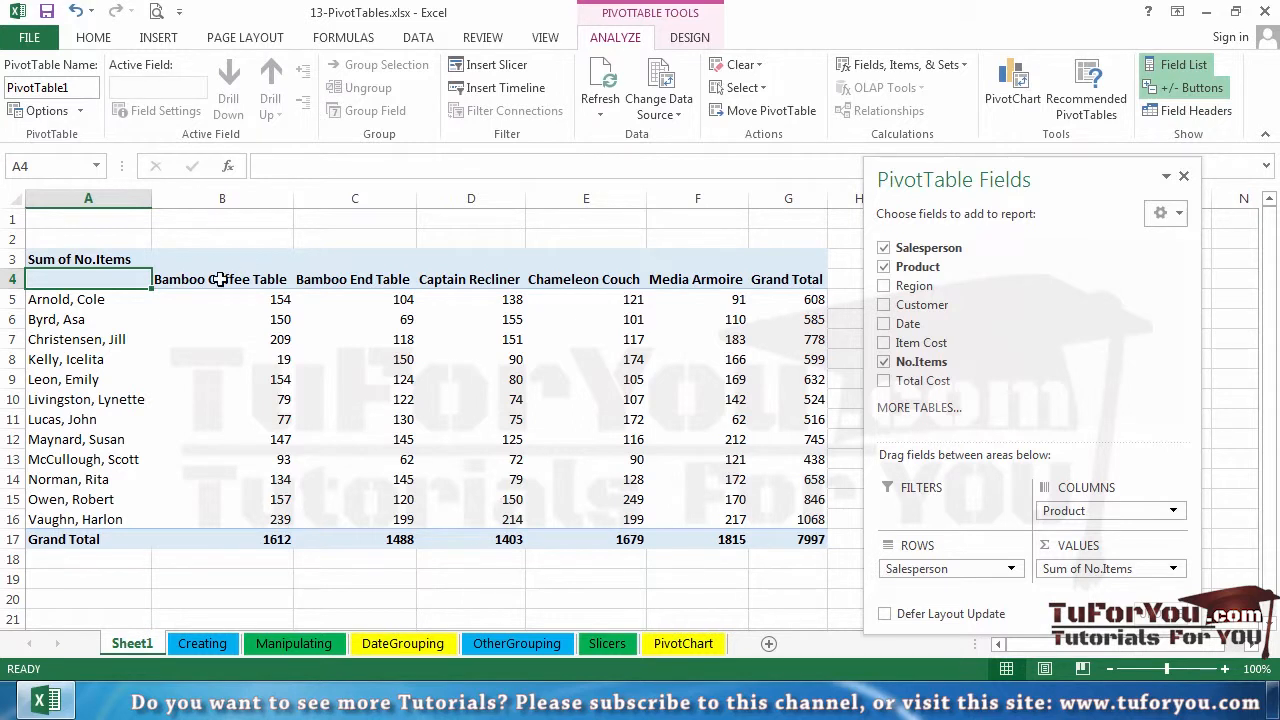
click(222, 279)
click(98, 305)
click(76, 303)
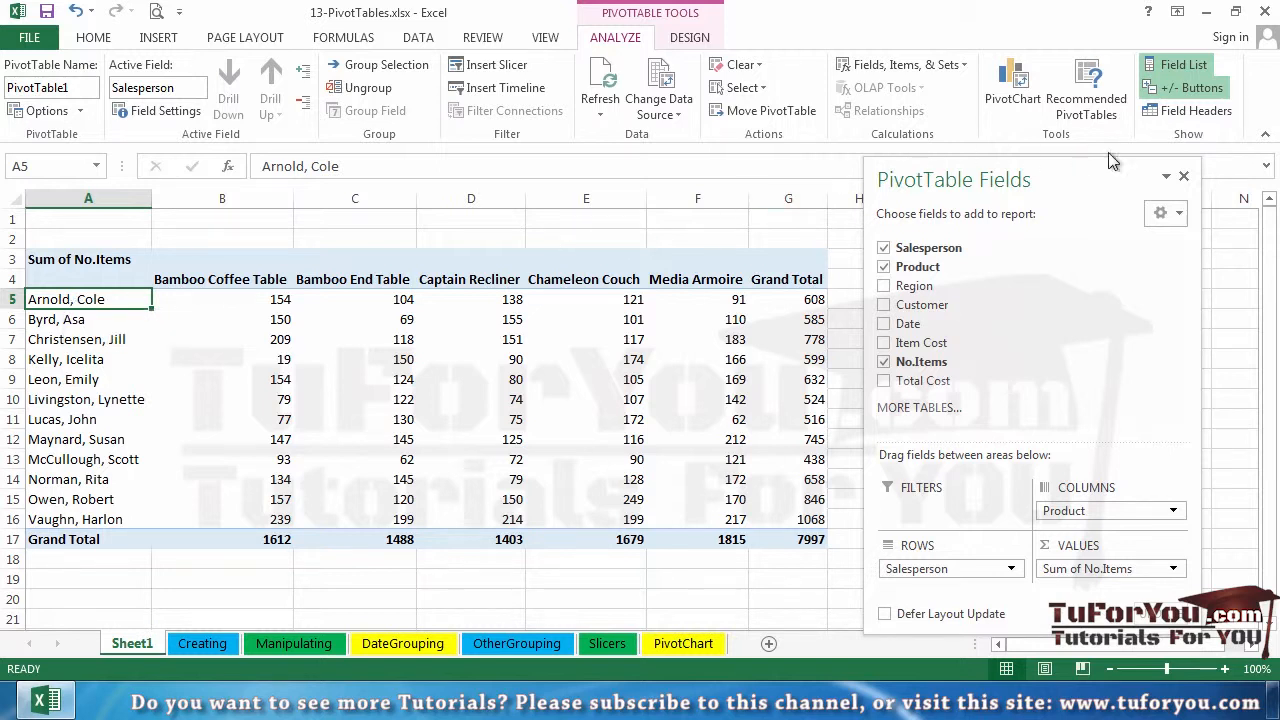
click(1190, 111)
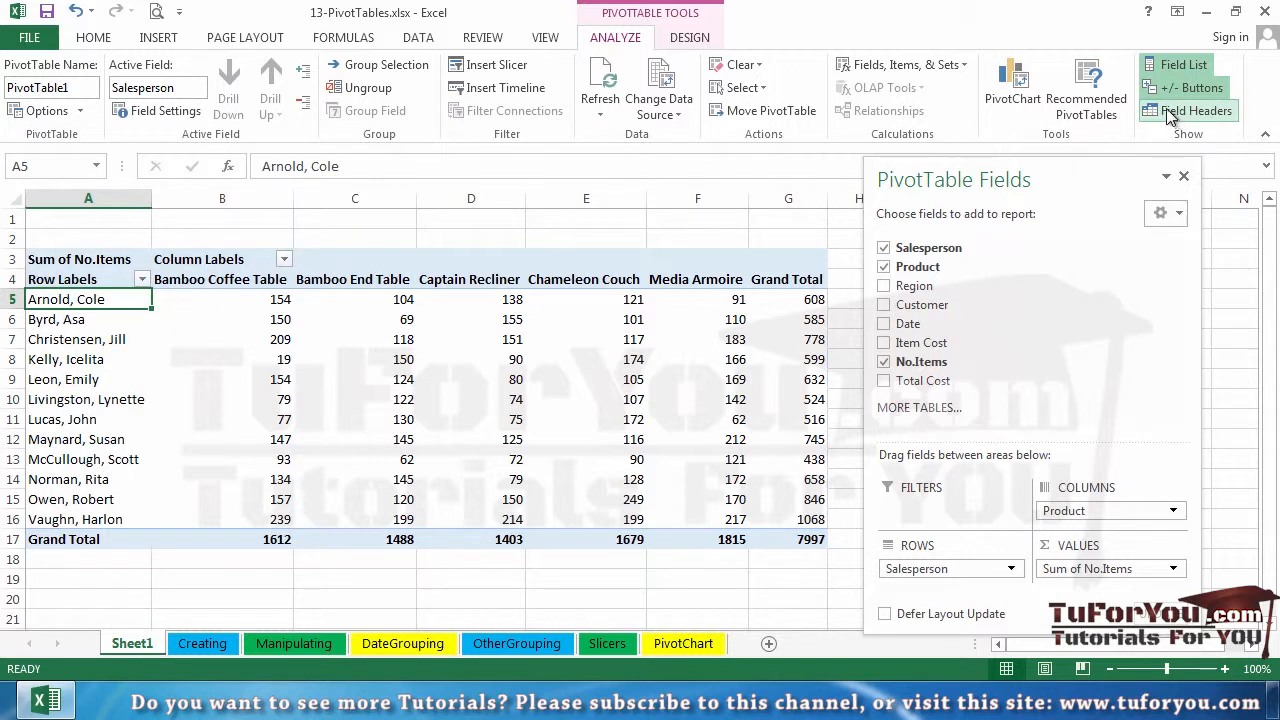
Step: Switch the PivotTable's report layout to Tabular Form and check the Product column heading
click(205, 260)
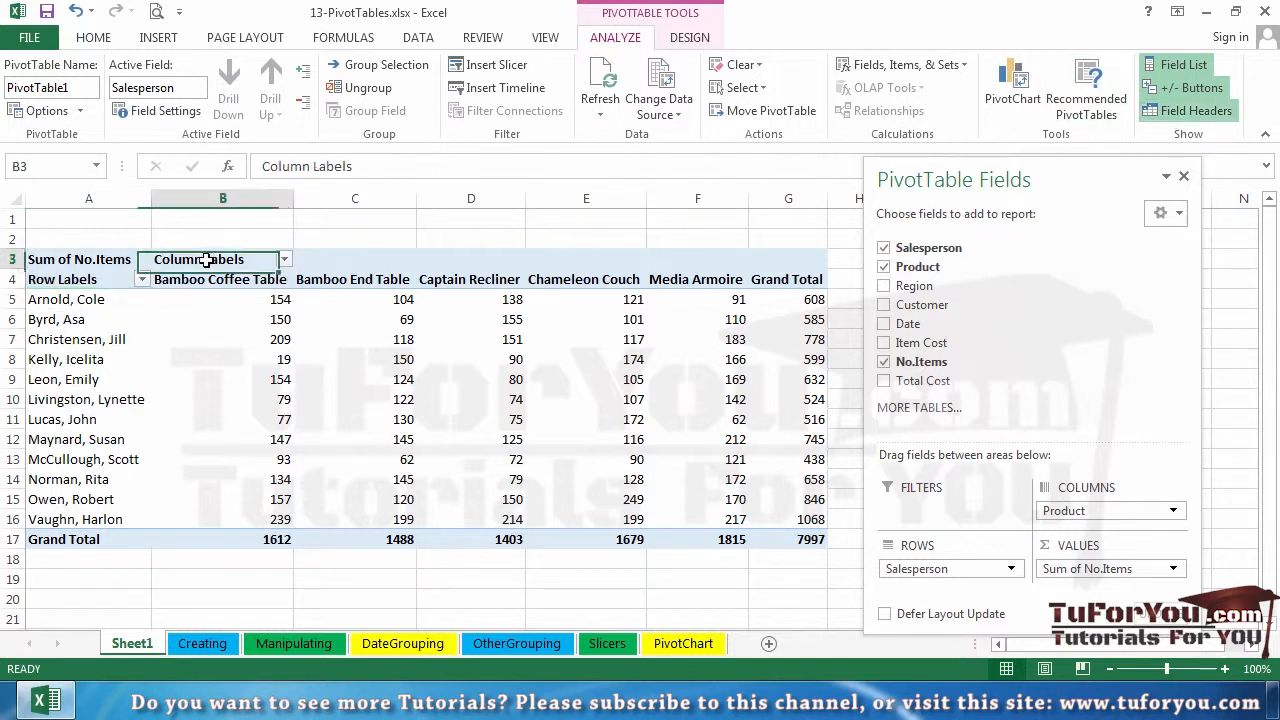
click(63, 283)
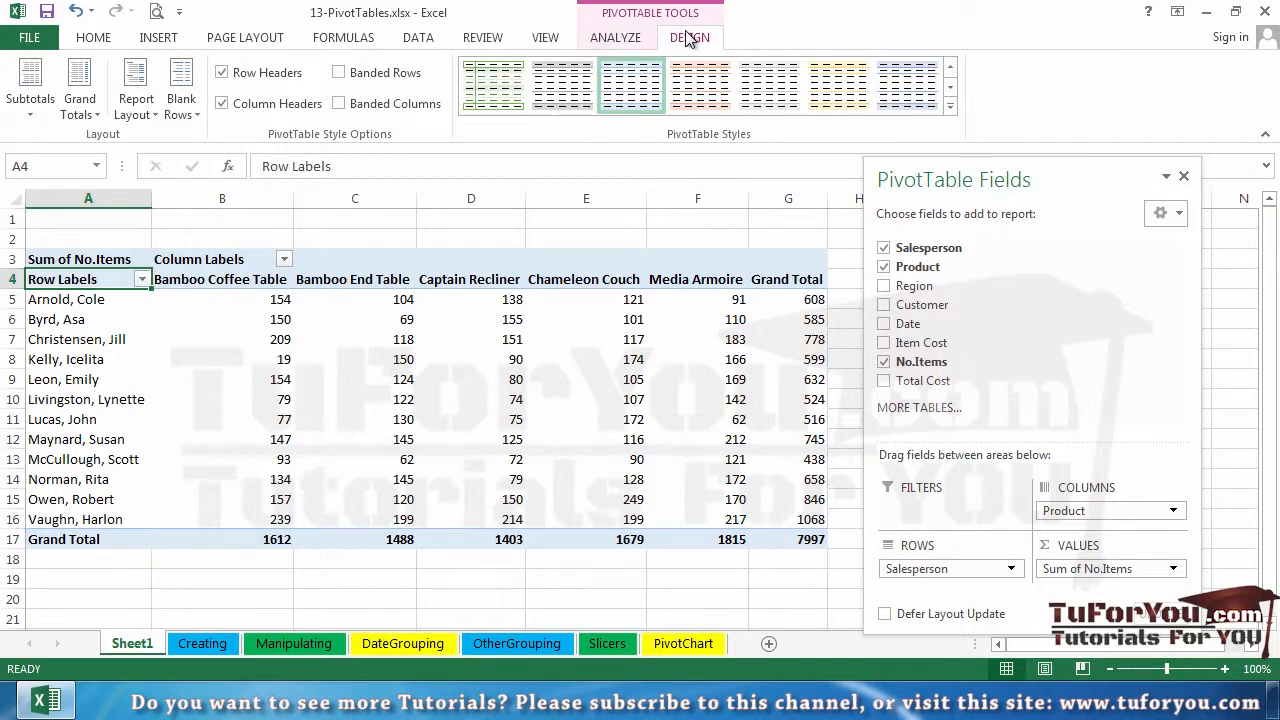
click(138, 112)
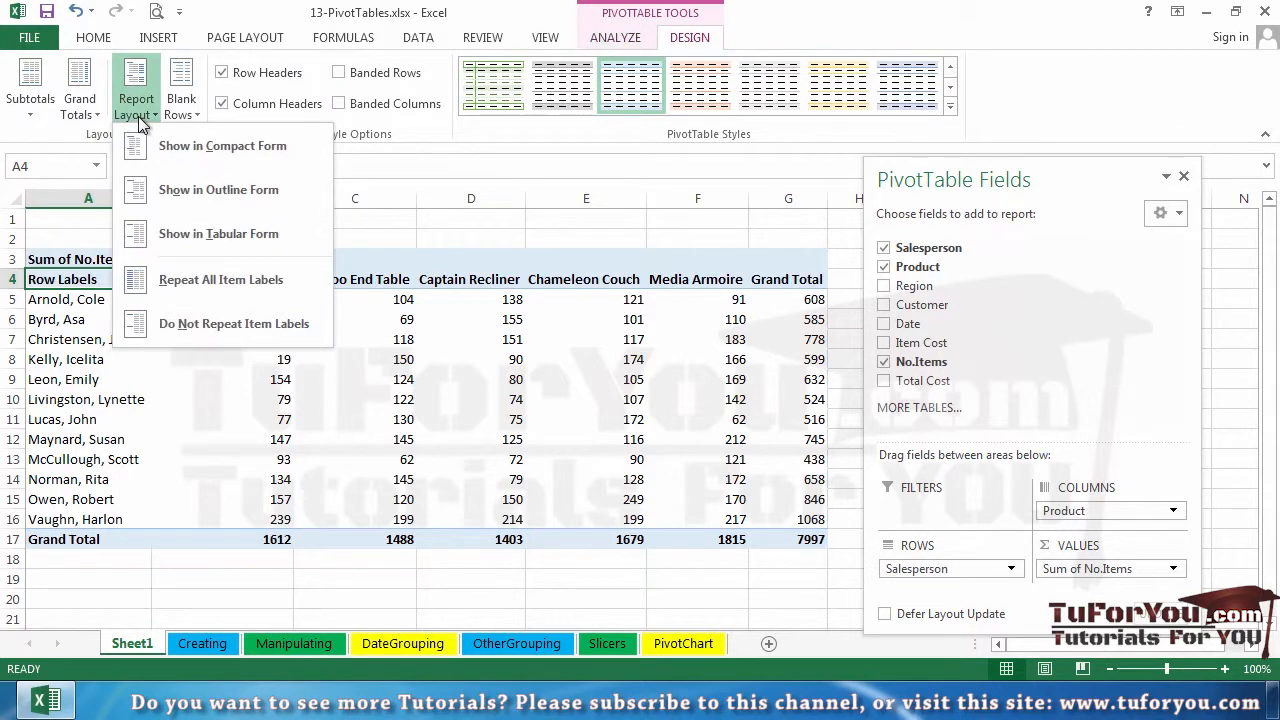
click(165, 233)
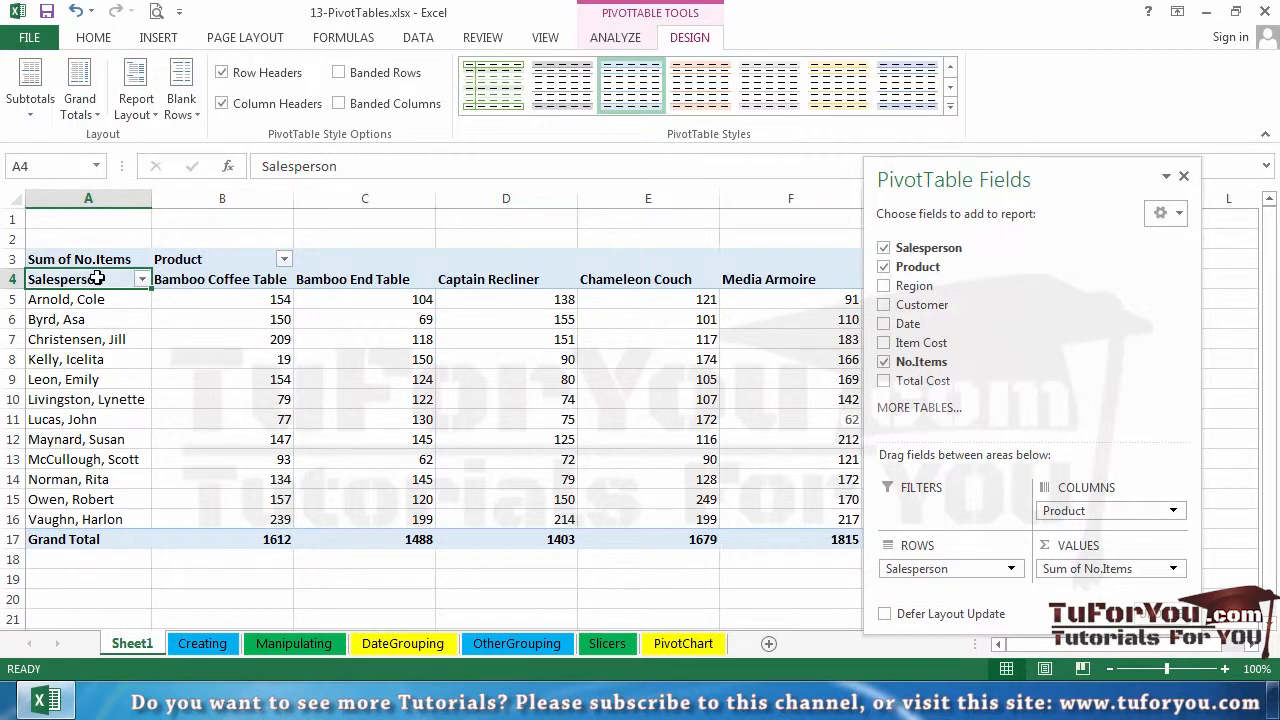
click(205, 272)
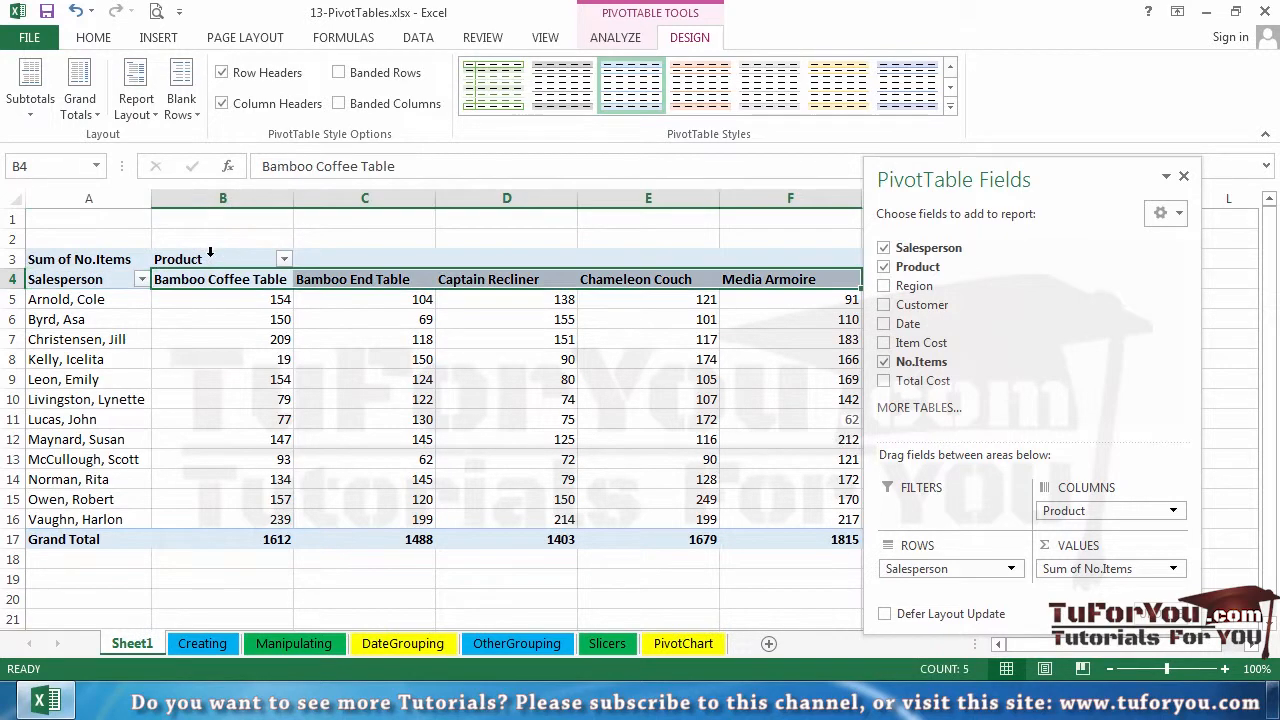
click(201, 261)
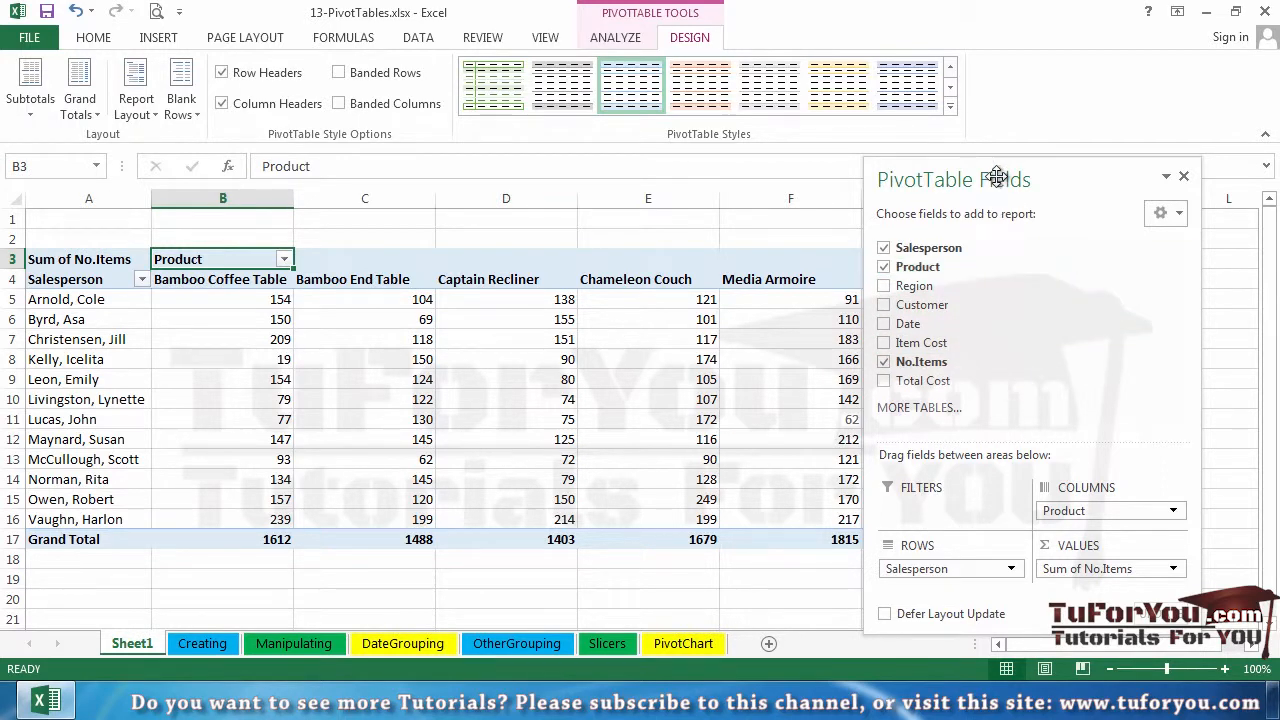
Step: Move the PivotTable Fields pane up and lengthen it, and autofit the widths of all worksheet columns to their contents
drag(997, 177, 990, 145)
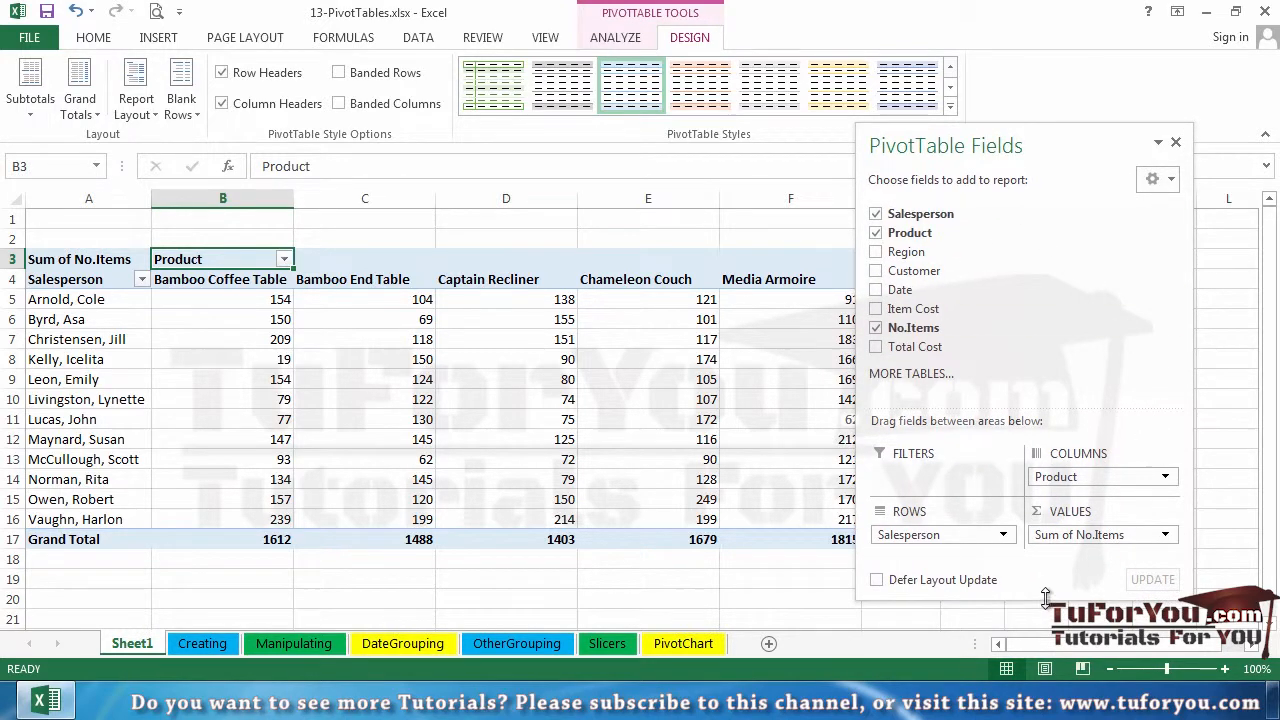
drag(1044, 601, 1048, 628)
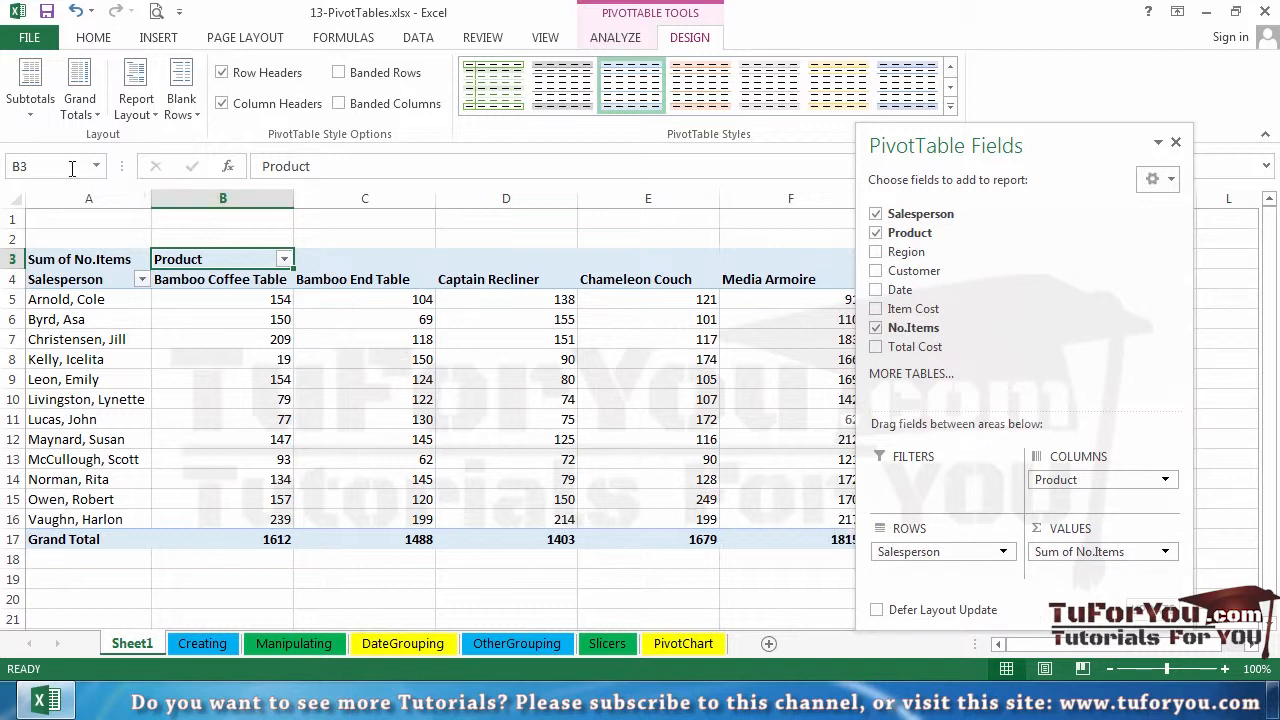
click(8, 196)
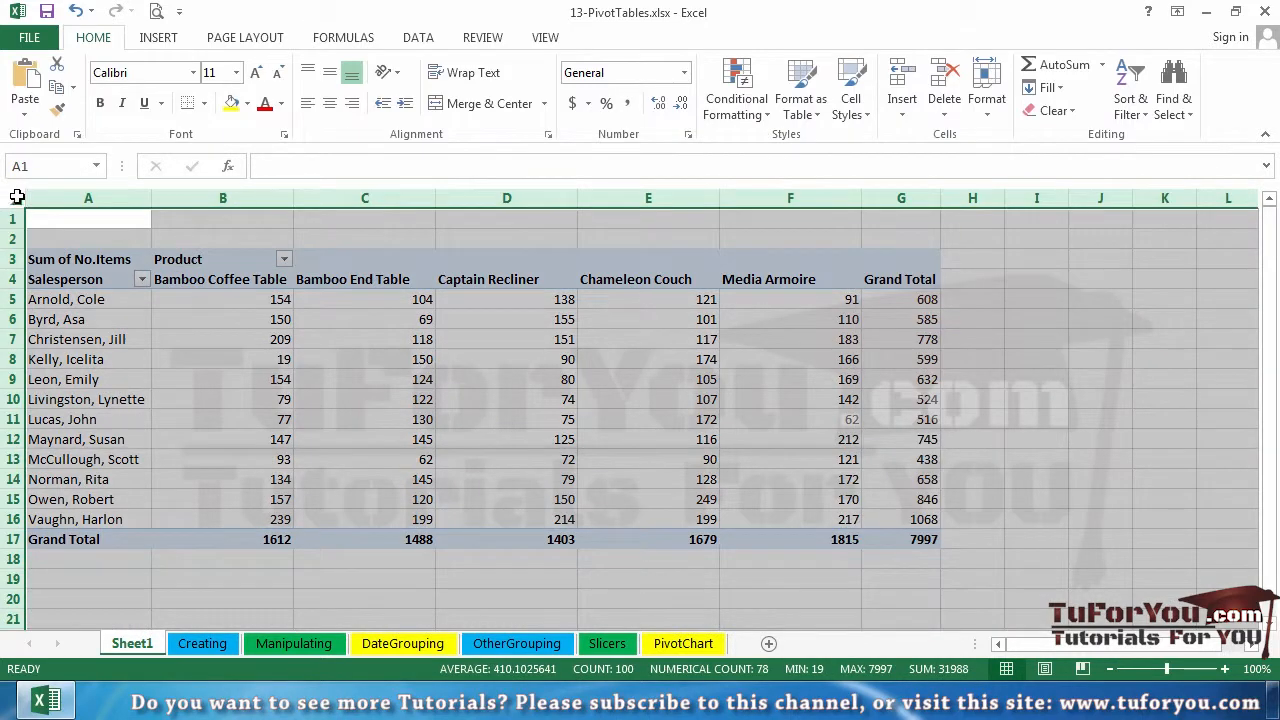
double_click(295, 200)
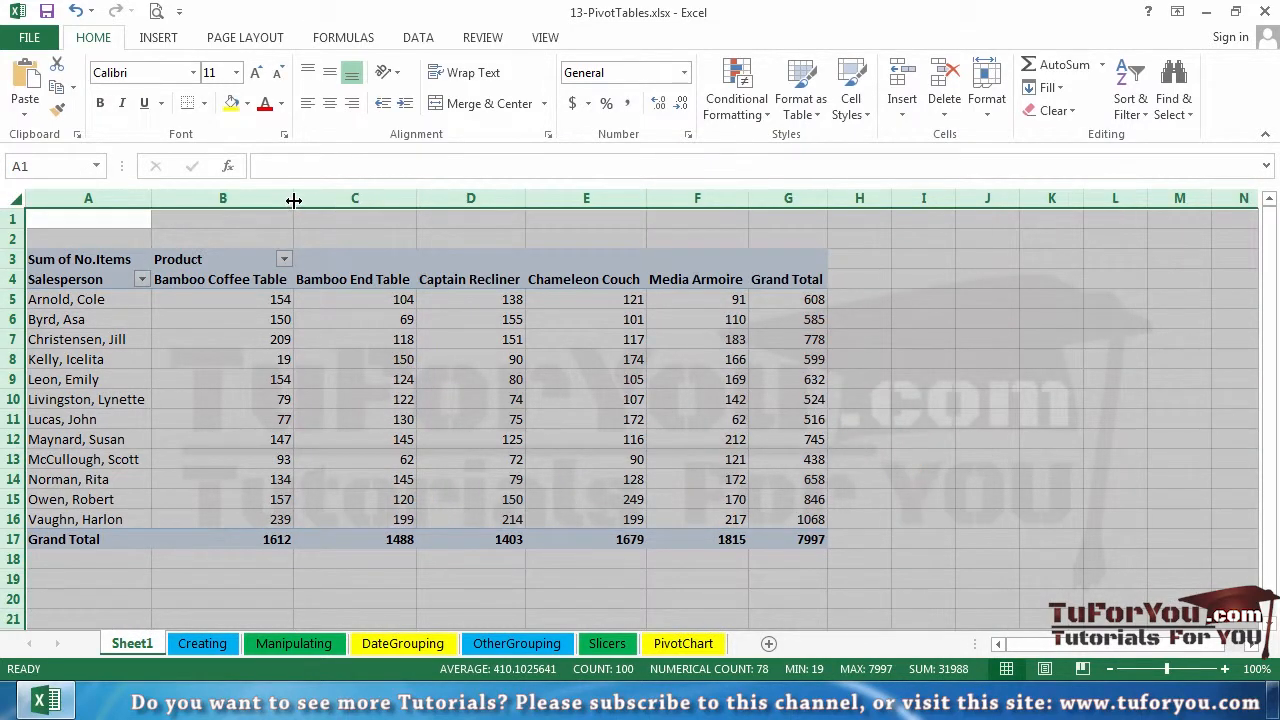
click(402, 300)
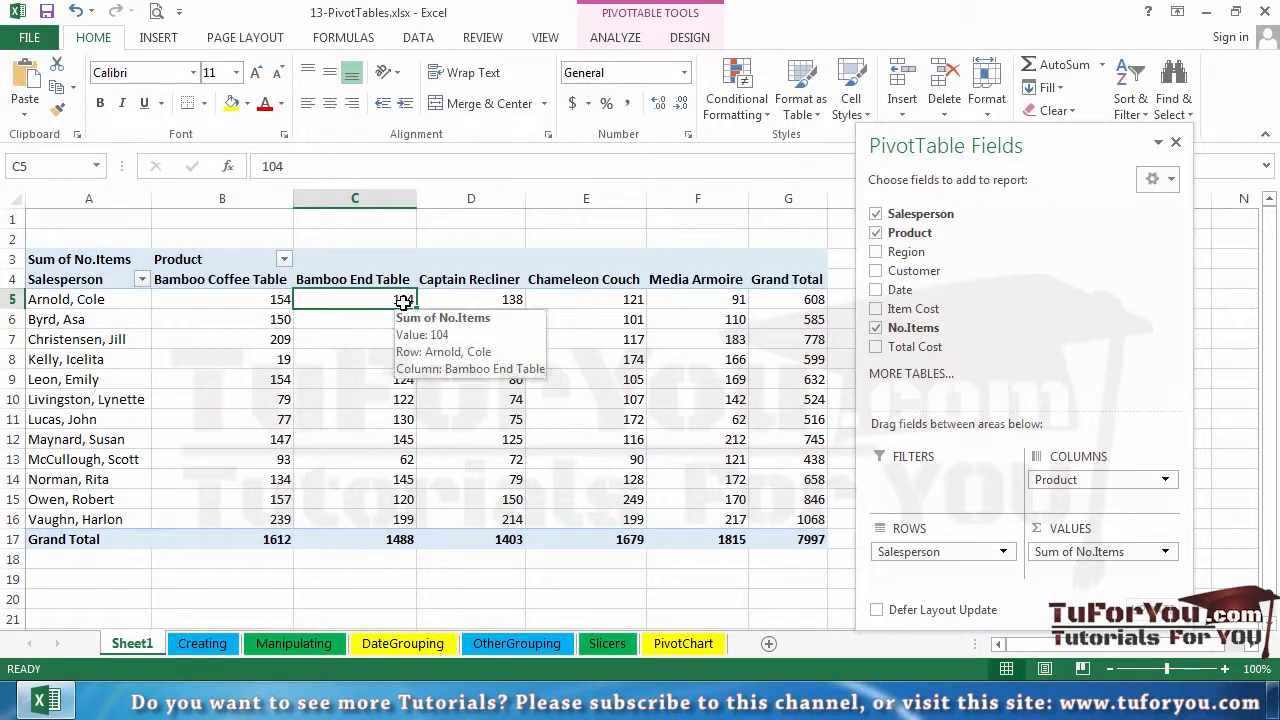